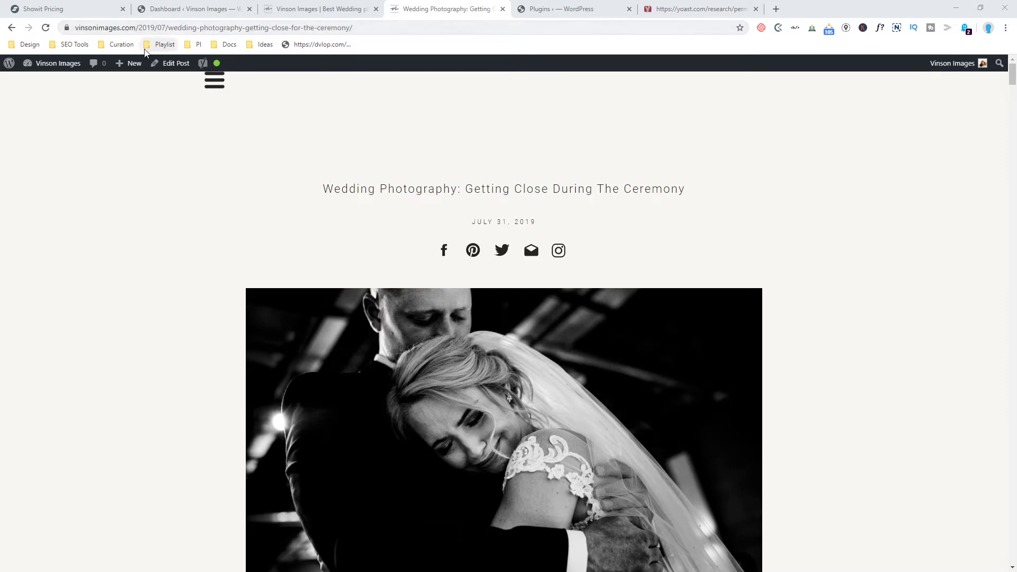
# Open Settings > Permalinks on the WordPress dashboard to see the current Month and name structure
pyautogui.click(215, 8)
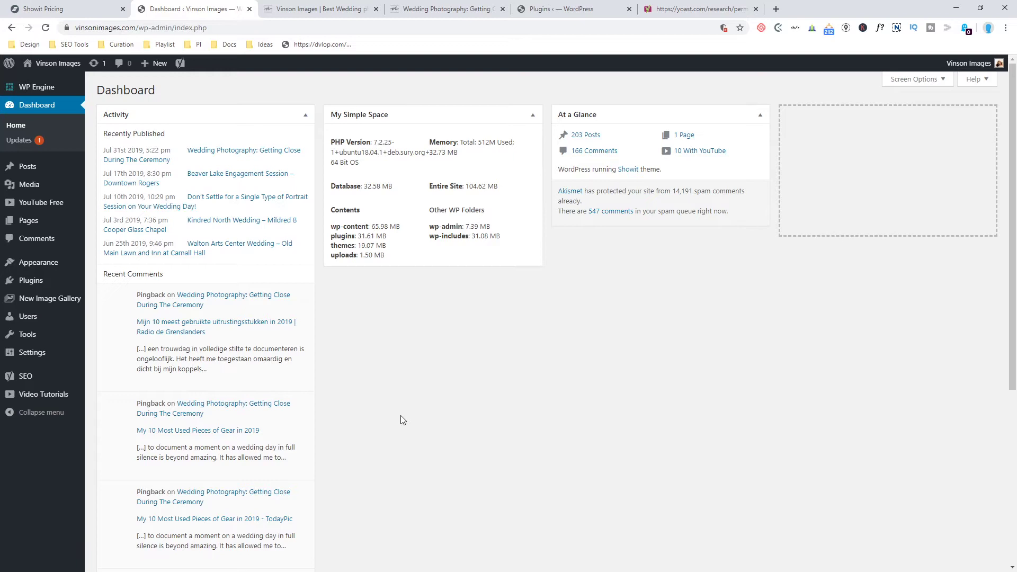
pyautogui.moveTo(265, 398)
pyautogui.moveTo(28, 359)
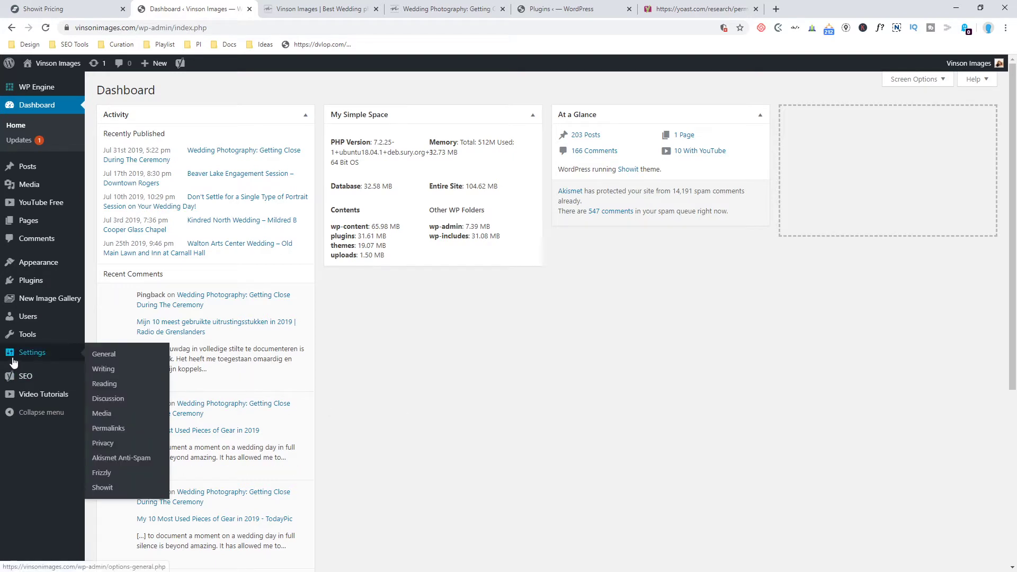
pyautogui.click(118, 427)
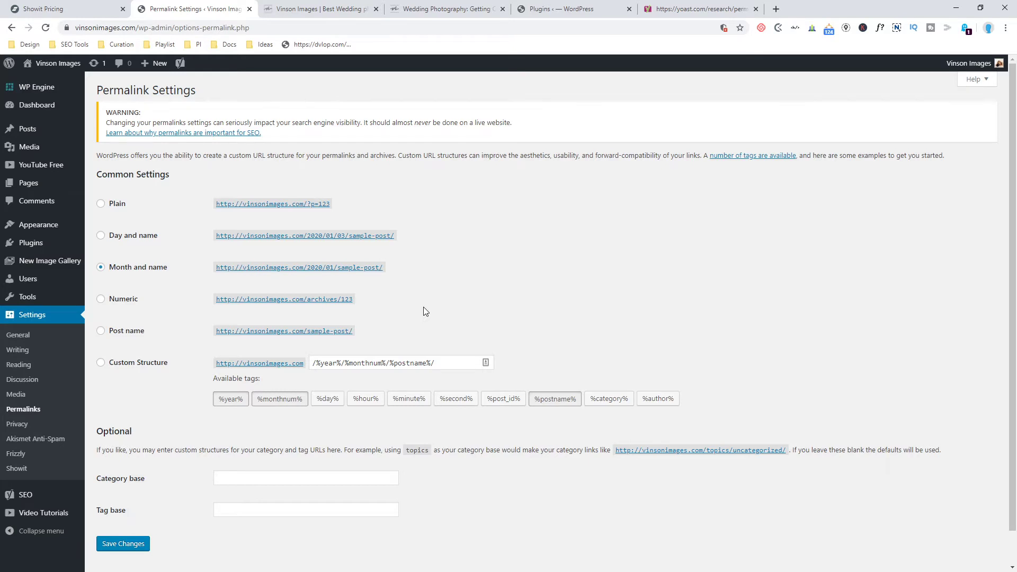
pyautogui.click(438, 5)
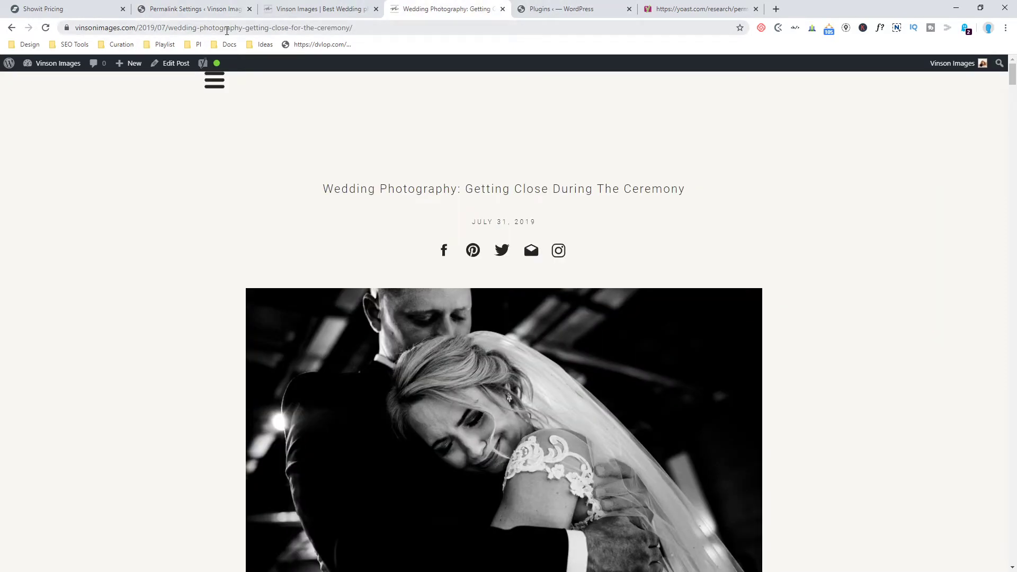
pyautogui.click(130, 32)
pyautogui.doubleClick(116, 28)
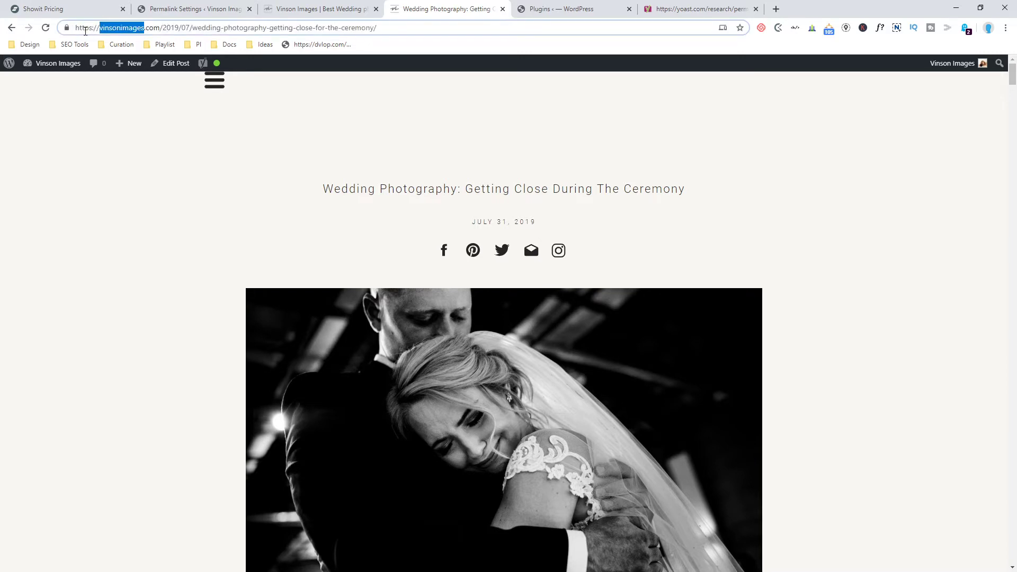
pyautogui.click(101, 28)
pyautogui.moveTo(101, 28); pyautogui.dragTo(75, 28)
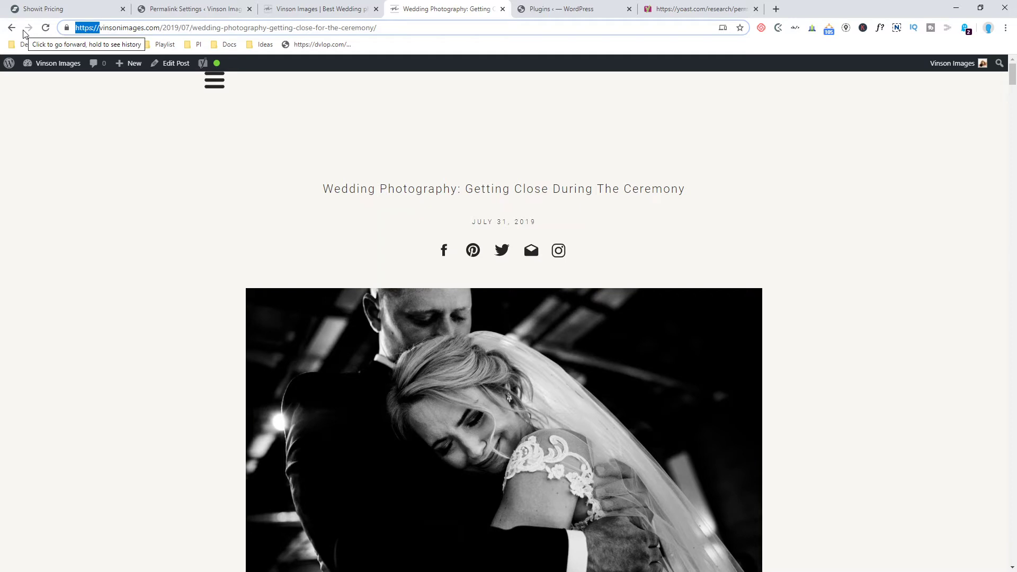
# Replace the prefix with 'site:' and search Google for the post's dated URL
pyautogui.write('site:')
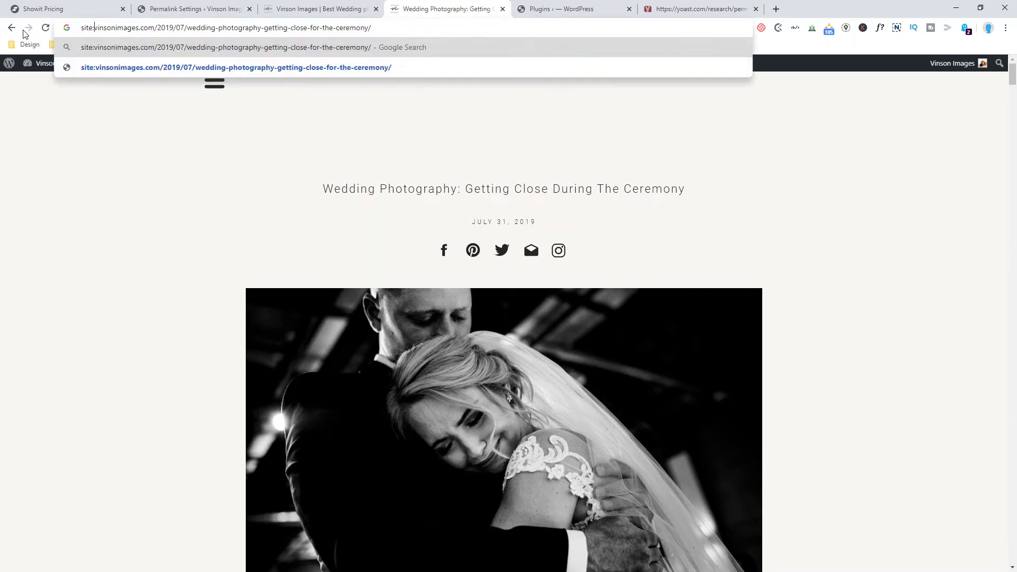
pyautogui.press('Return')
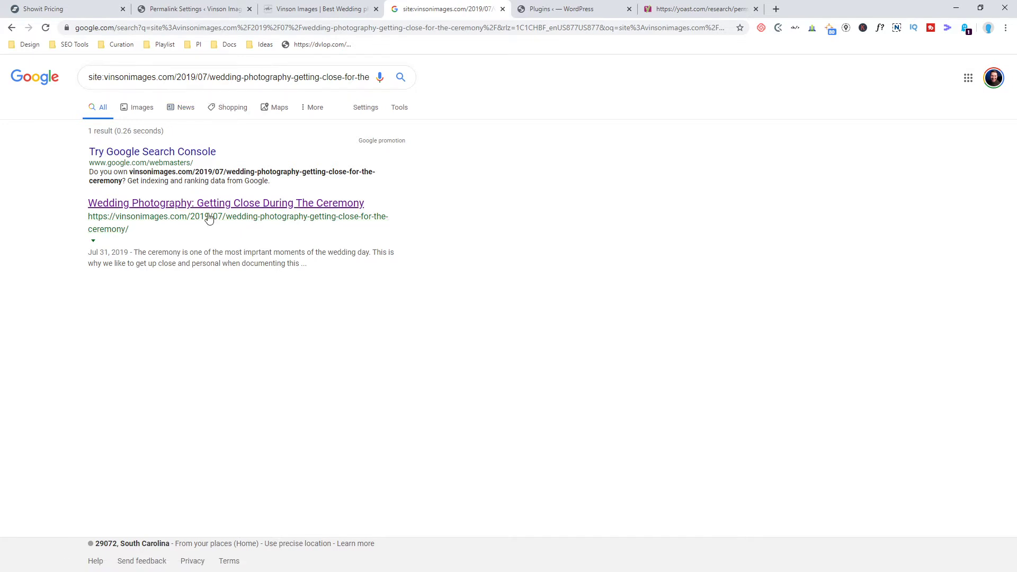
# Switch back to the WordPress Permalink Settings tab
pyautogui.click(207, 12)
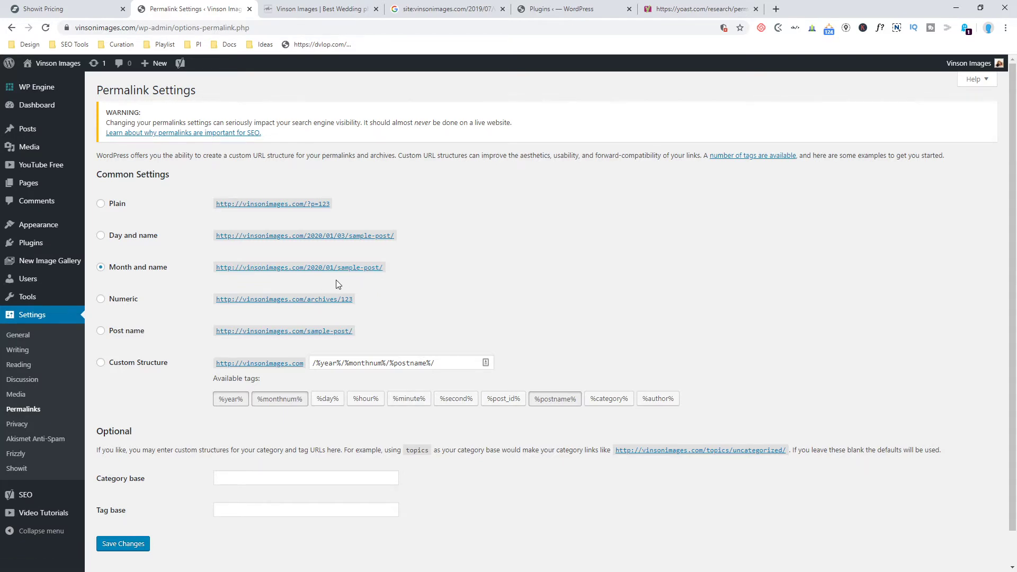
# Switch to the yoast.com Create Redirects tool tab
pyautogui.click(677, 7)
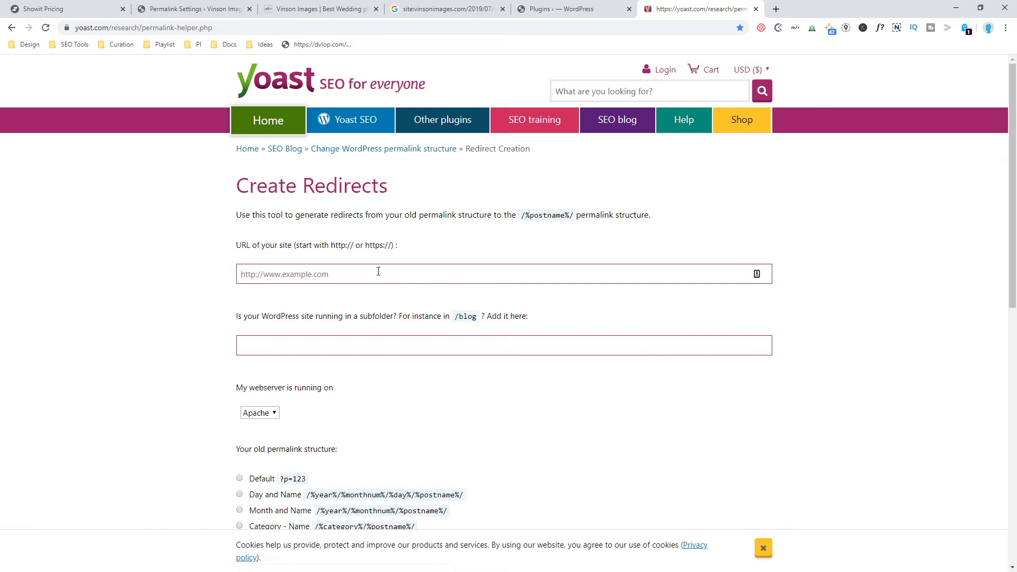
pyautogui.click(318, 9)
pyautogui.click(131, 25)
pyautogui.hotkey('ctrl', 'c')
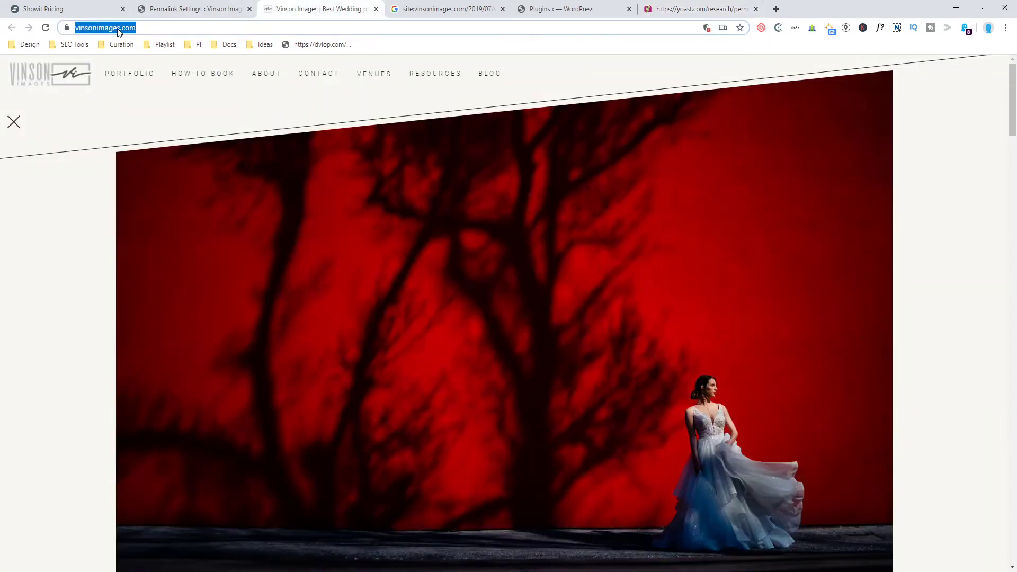
pyautogui.click(693, 9)
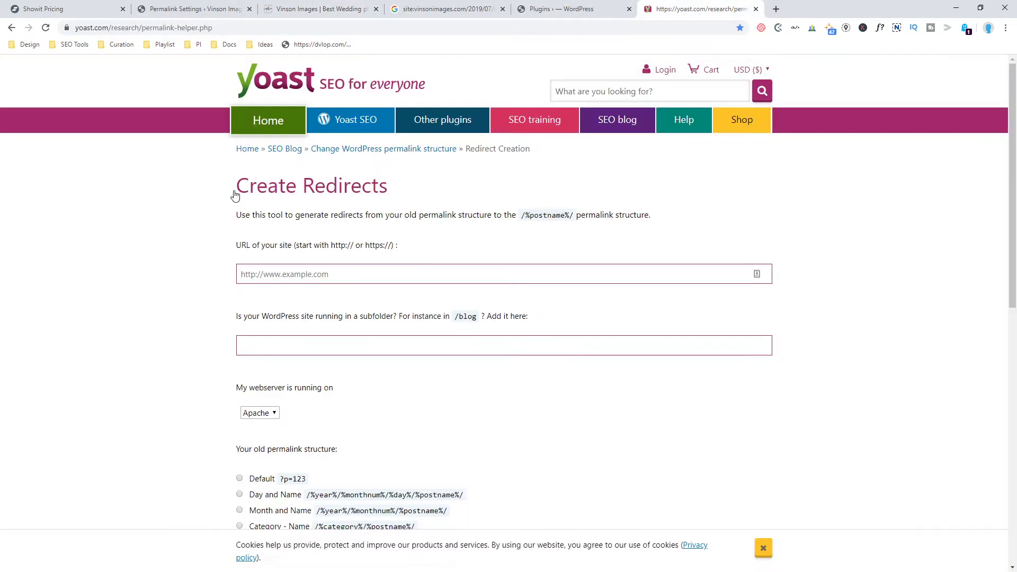
pyautogui.click(313, 274)
pyautogui.hotkey('ctrl', 'v')
pyautogui.click(175, 271)
pyautogui.hotkey('ctrl', '2')
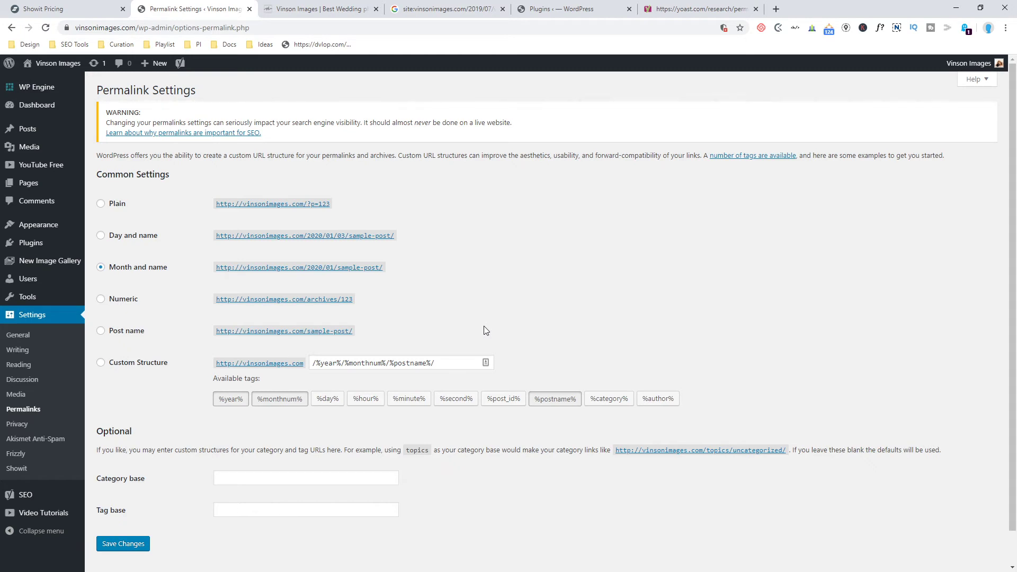
# Keep Apache selected as the web server in the redirect tool
pyautogui.click(701, 9)
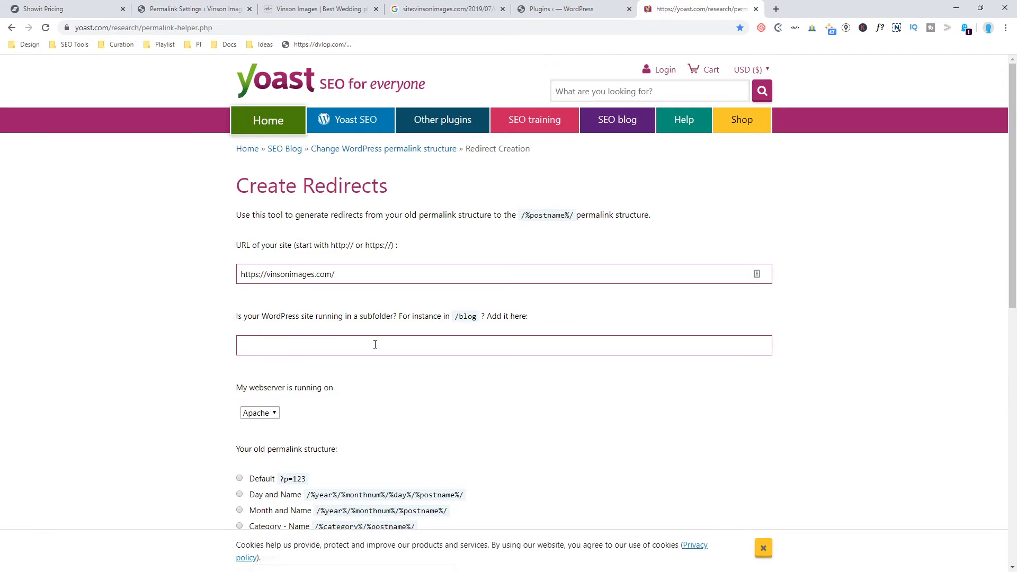
pyautogui.scroll(-2, 291, 370)
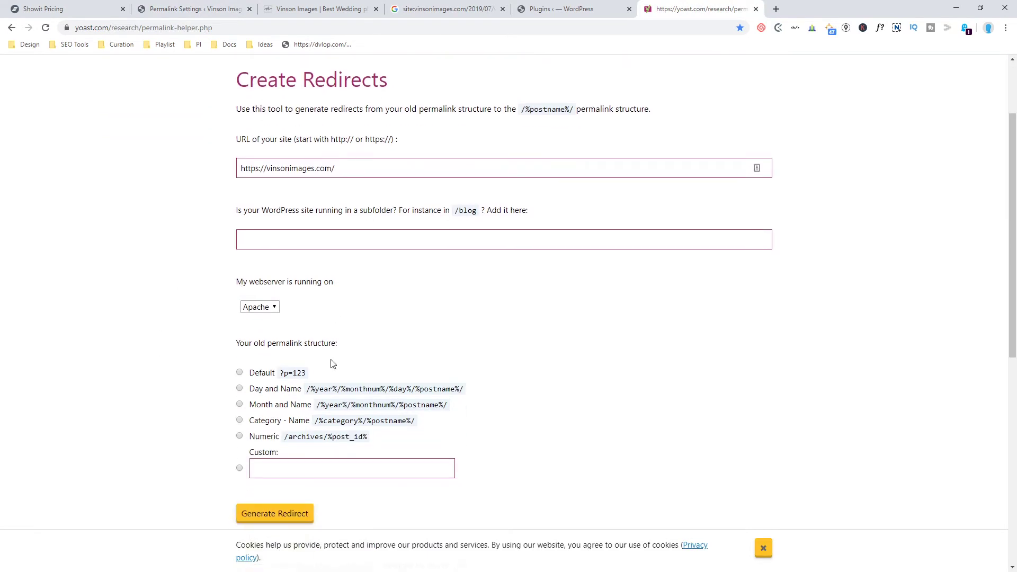
pyautogui.scroll(-1, 346, 337)
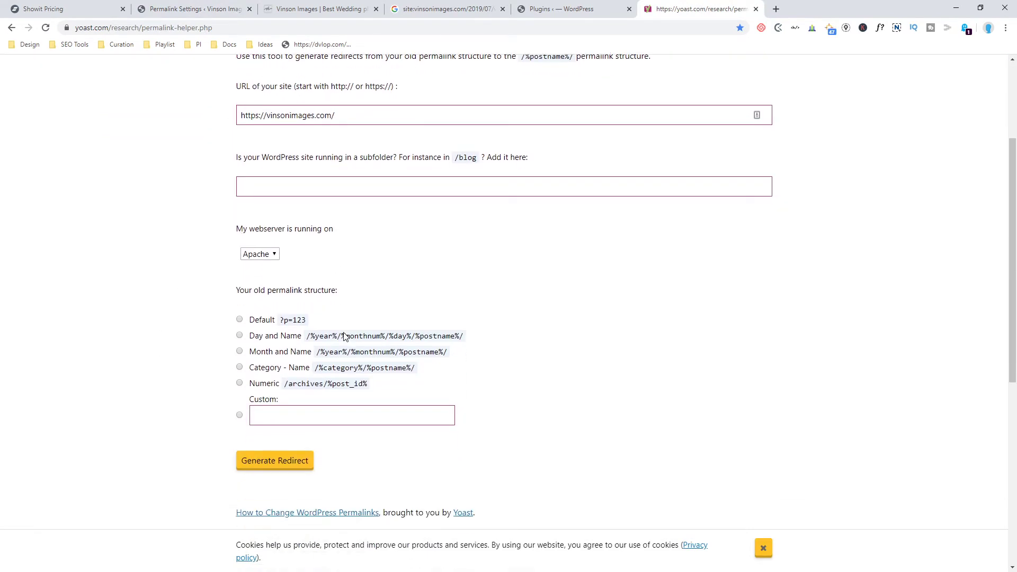
pyautogui.click(271, 254)
pyautogui.click(347, 261)
# Choose Month and Name as the old permalink structure and generate the redirect rule
pyautogui.click(194, 9)
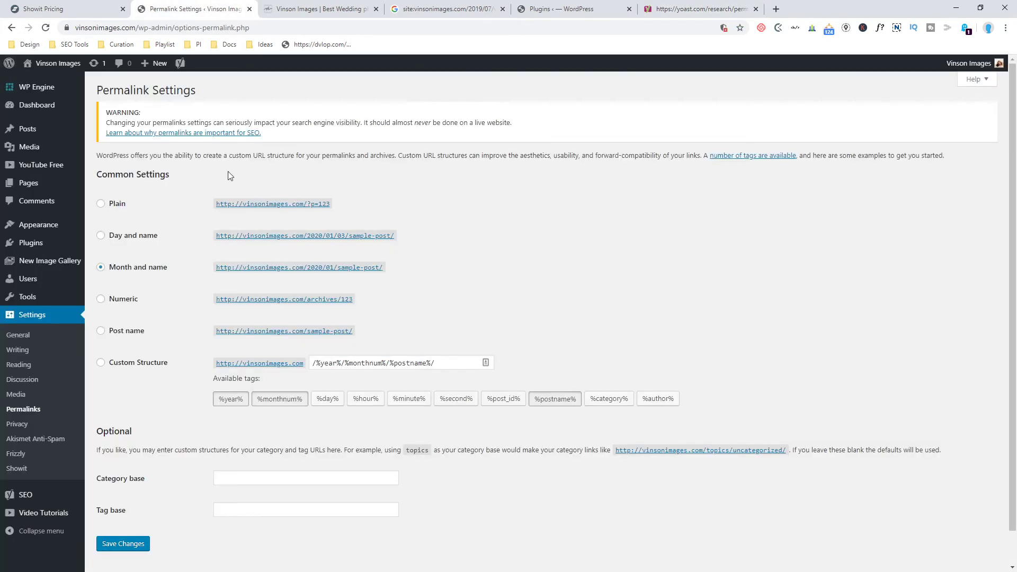
pyautogui.click(696, 9)
pyautogui.click(239, 352)
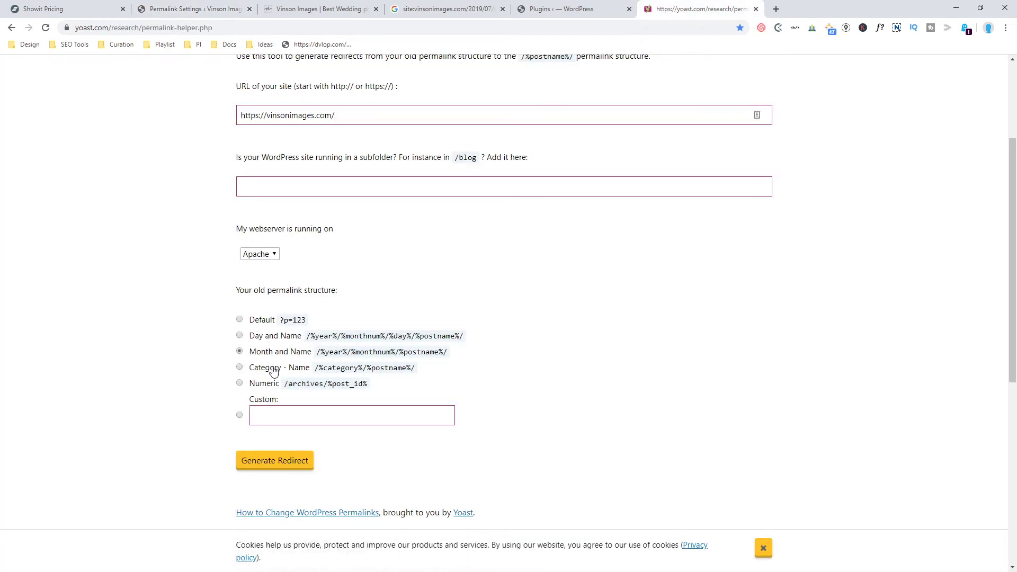
pyautogui.click(287, 463)
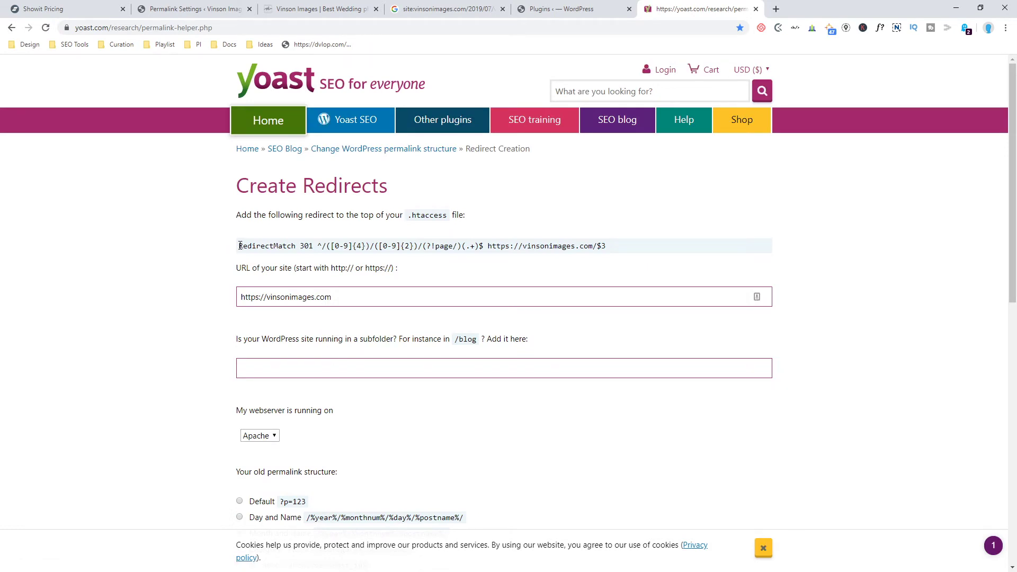
# Copy the full RedirectMatch 301 line, then switch to the WordPress Plugins tab
pyautogui.moveTo(239, 246)
pyautogui.mouseDown()
pyautogui.moveTo(606, 252)
pyautogui.moveTo(239, 252)
pyautogui.mouseUp()
pyautogui.rightClick(601, 245)
pyautogui.click(604, 246)
pyautogui.rightClick(255, 248)
pyautogui.click(281, 258)
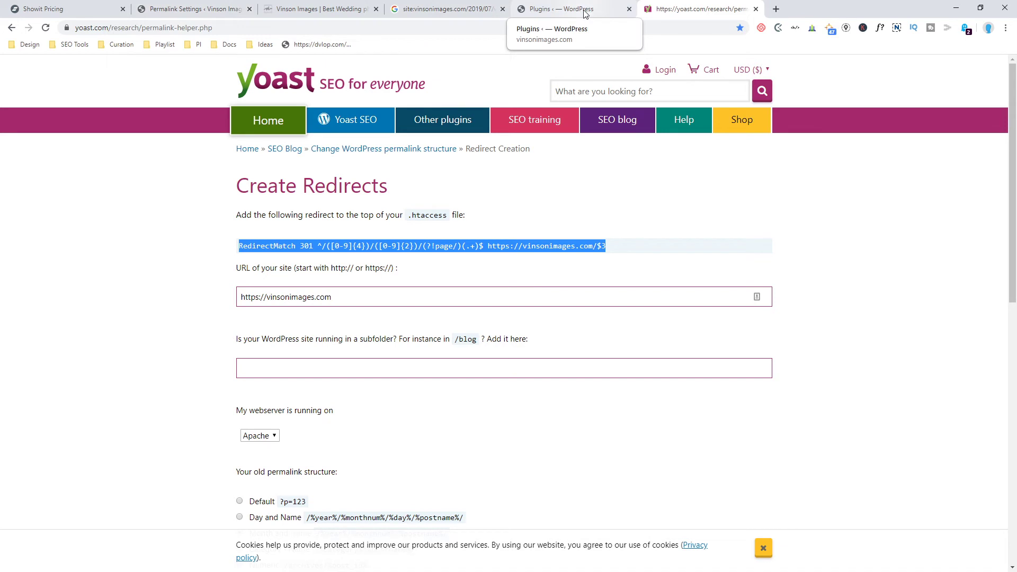
pyautogui.click(524, 8)
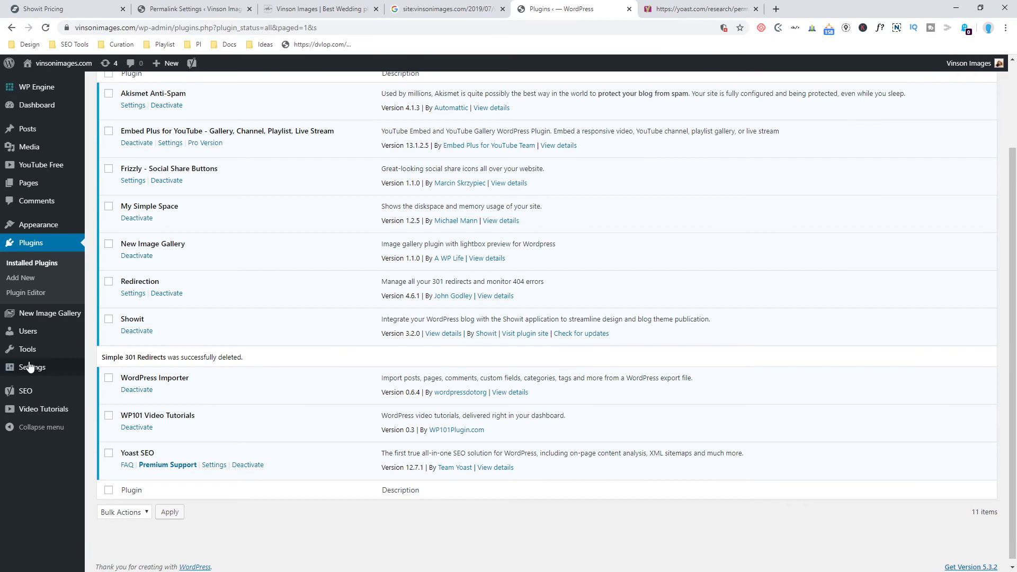
# Open the .htaccess file editor under Yoast SEO > Tools
pyautogui.moveTo(34, 355)
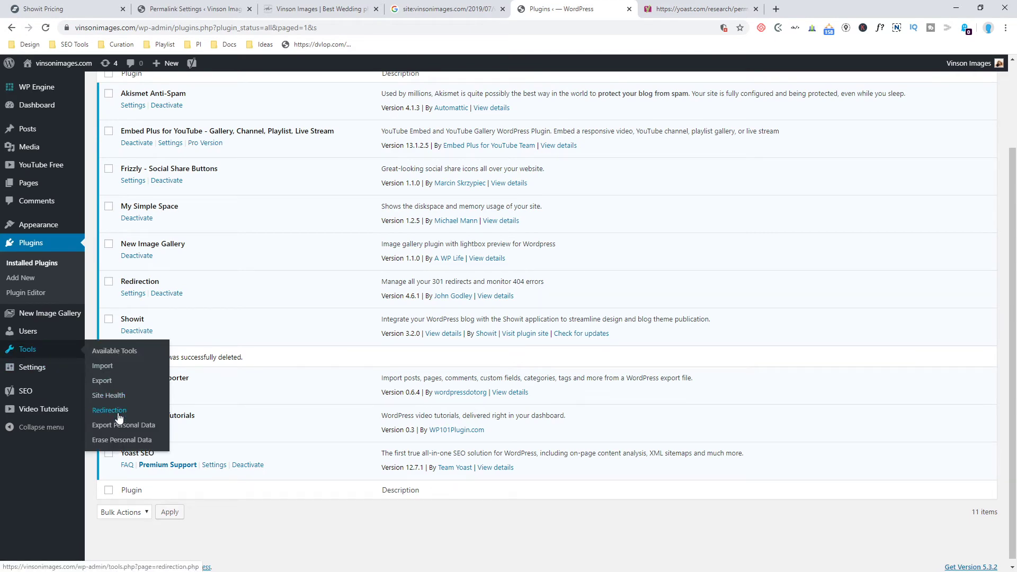
pyautogui.moveTo(38, 397)
pyautogui.click(102, 453)
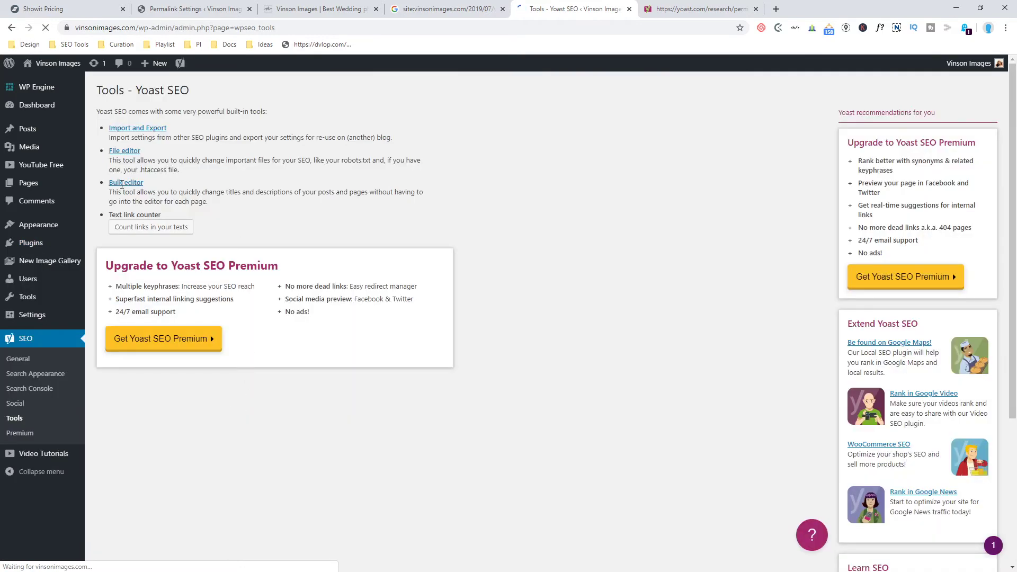
pyautogui.click(127, 151)
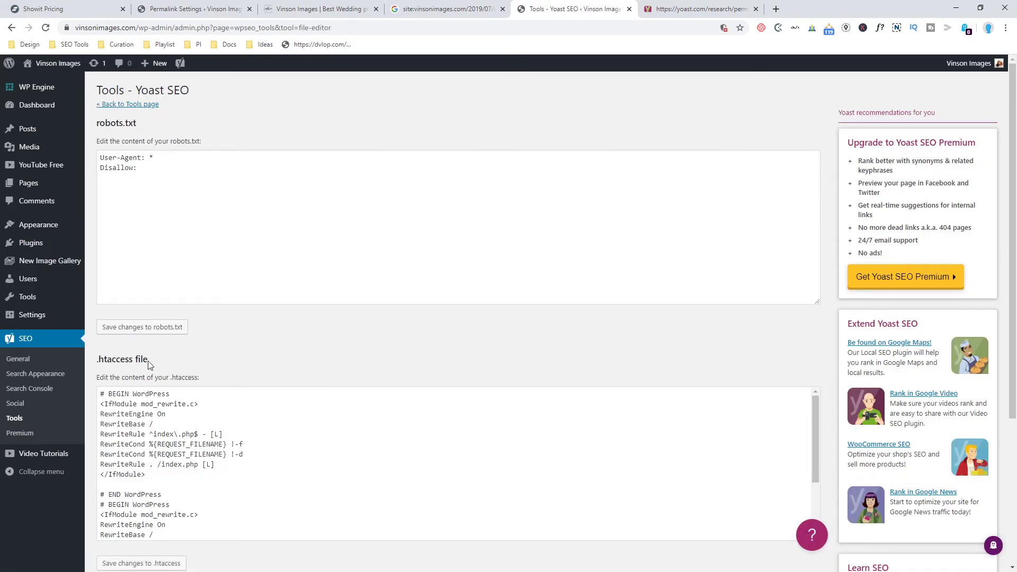
pyautogui.scroll(-3, 205, 464)
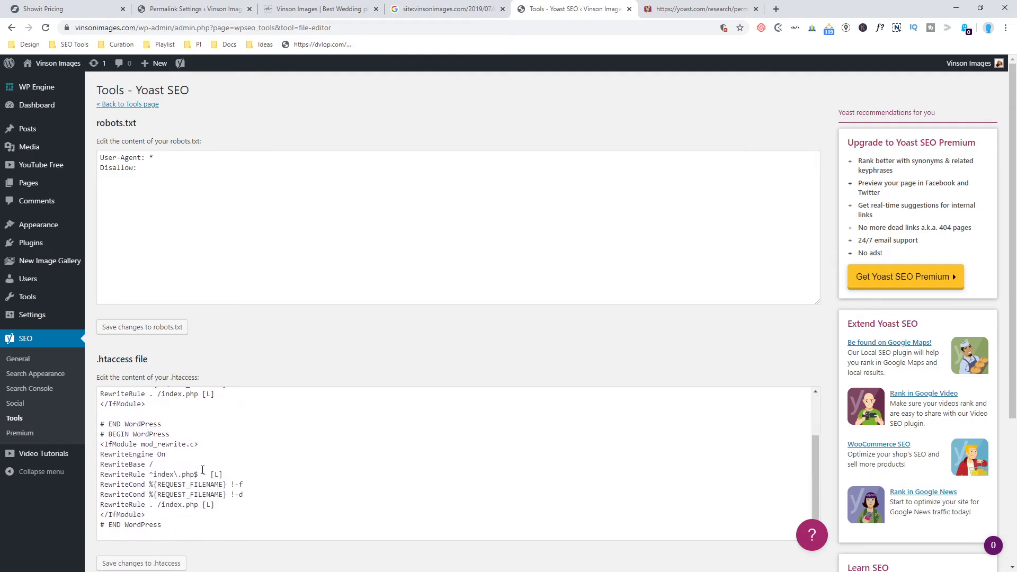
pyautogui.scroll(3, 203, 468)
pyautogui.scroll(-3, 203, 470)
# Add blank lines at the top of .htaccess and paste the RedirectMatch 301 rule there
pyautogui.click(3, 5)
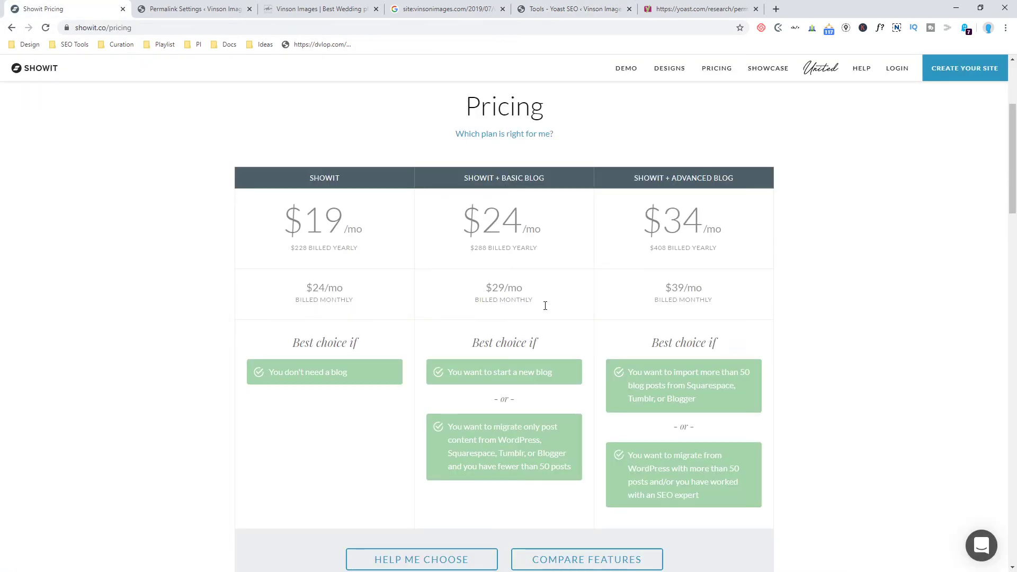
pyautogui.click(542, 9)
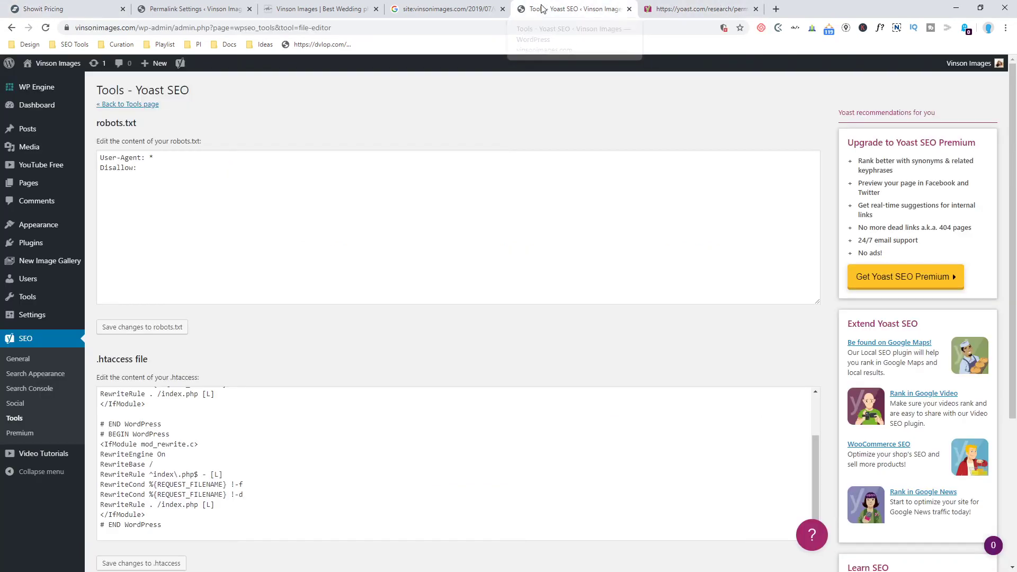
pyautogui.scroll(1, 274, 455)
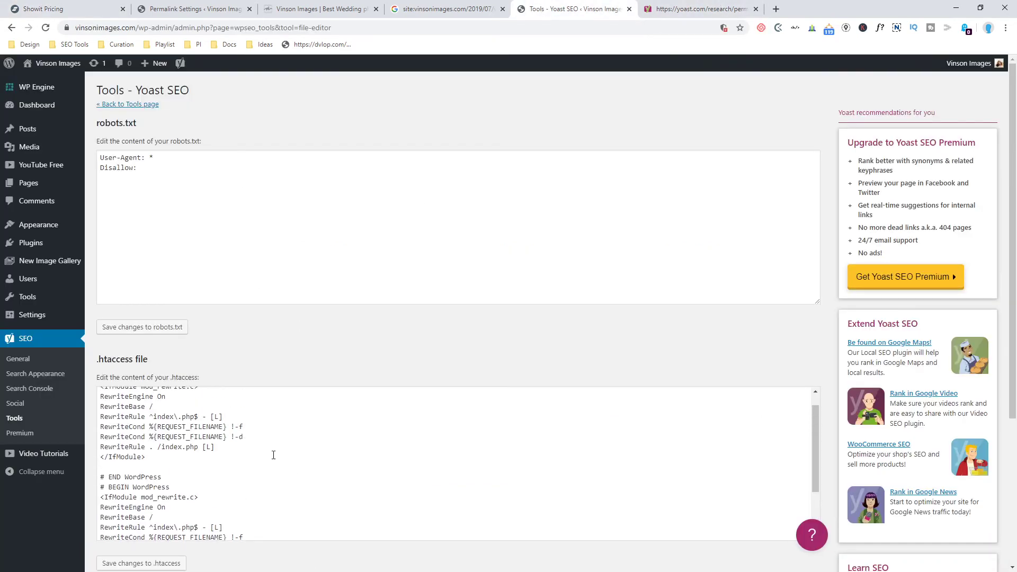
pyautogui.scroll(1, 273, 455)
pyautogui.scroll(-2, 273, 455)
pyautogui.scroll(-1, 273, 455)
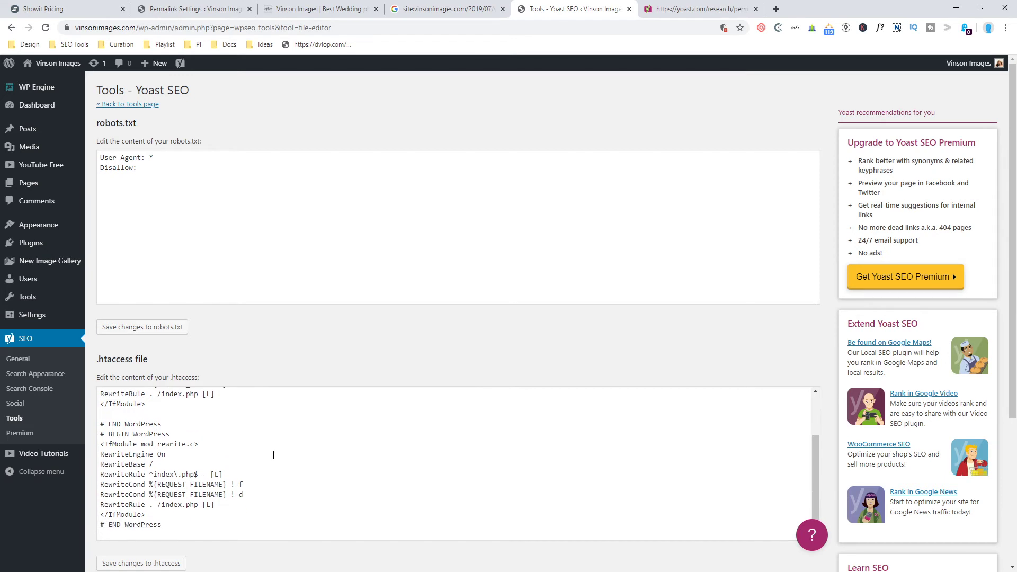
pyautogui.scroll(3, 273, 455)
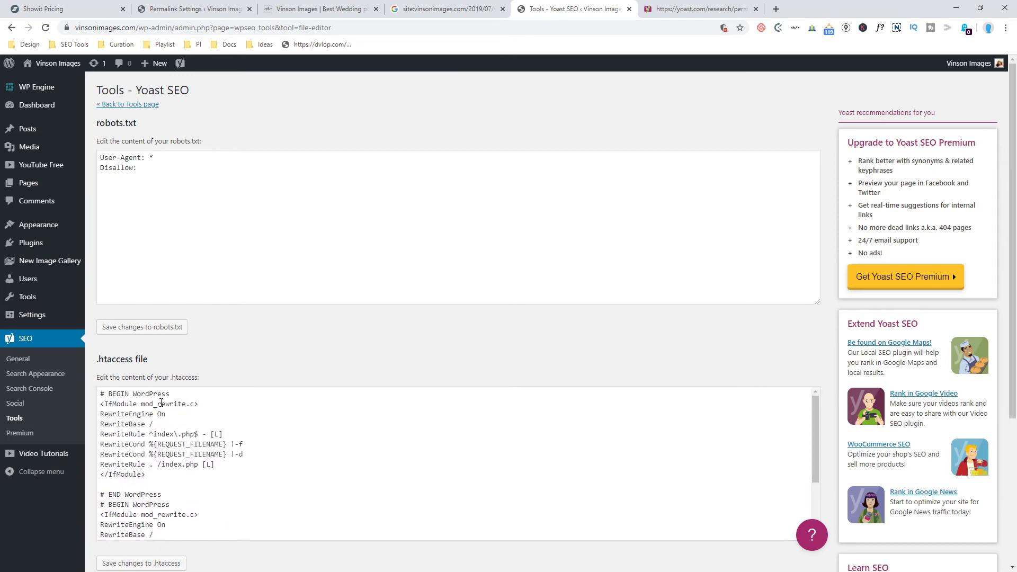
pyautogui.scroll(-2, 146, 454)
pyautogui.scroll(1, 143, 461)
pyautogui.scroll(-1, 140, 468)
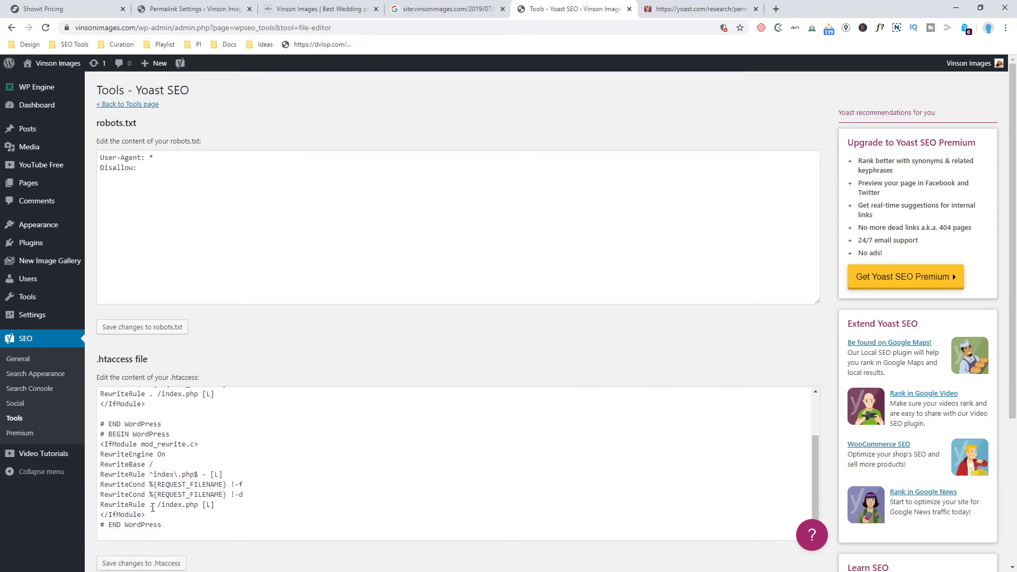
pyautogui.scroll(2, 134, 478)
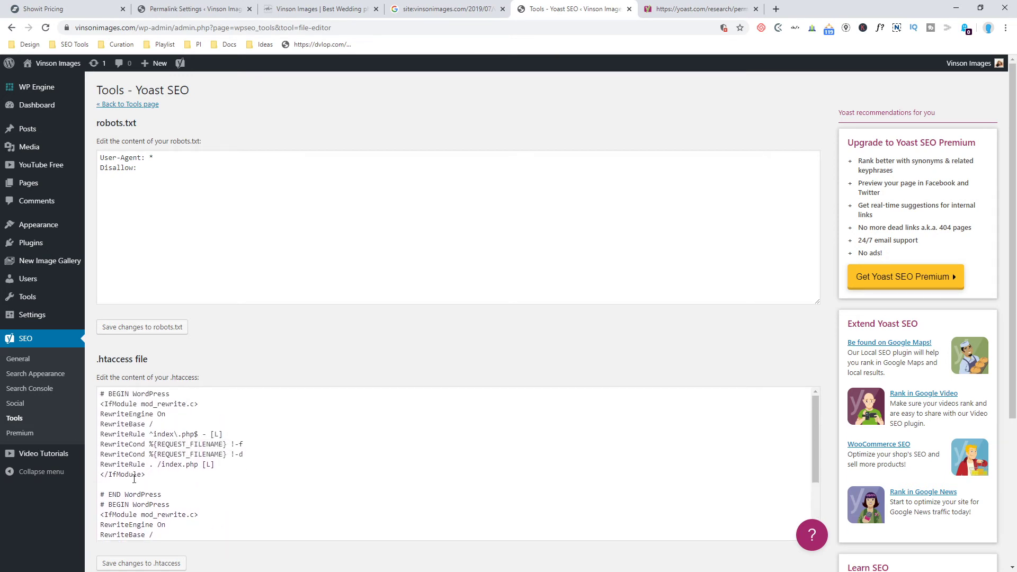
pyautogui.click(101, 394)
pyautogui.press('Return')
pyautogui.press('Return')
pyautogui.press('Down')
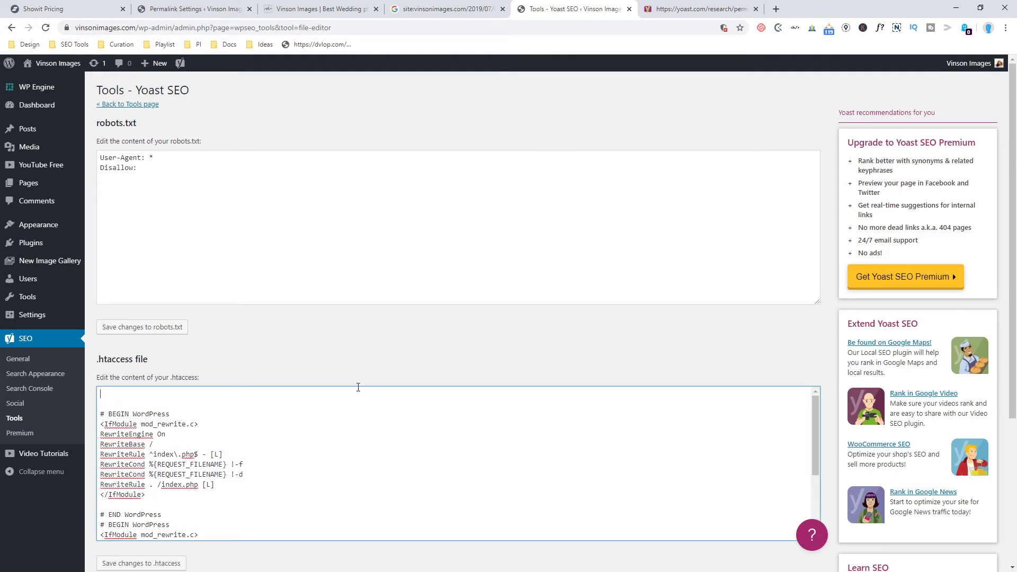
pyautogui.hotkey('ctrl', 'v')
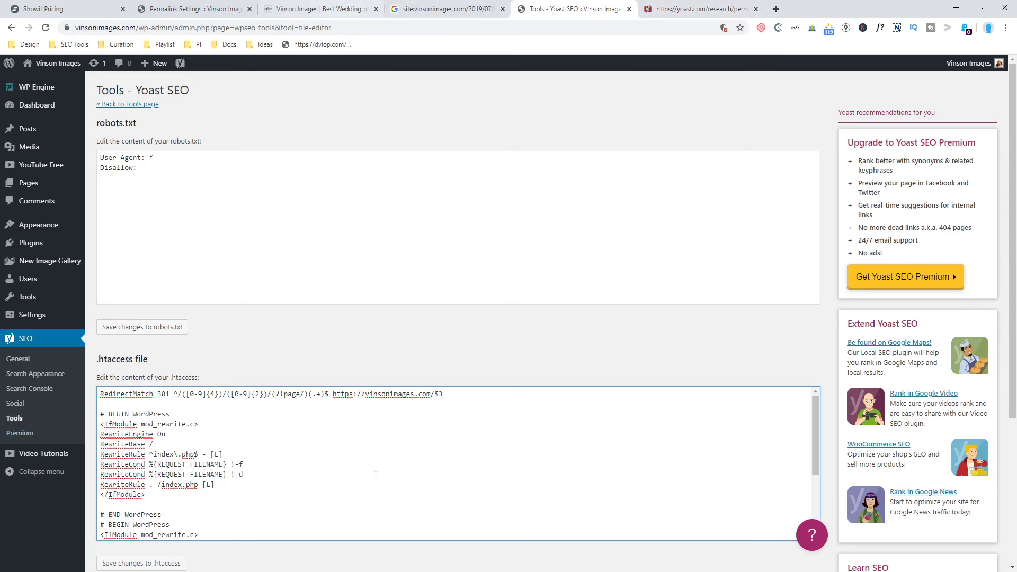
# Open the wedding photography post from the site's blog at its dated address
pyautogui.click(245, 9)
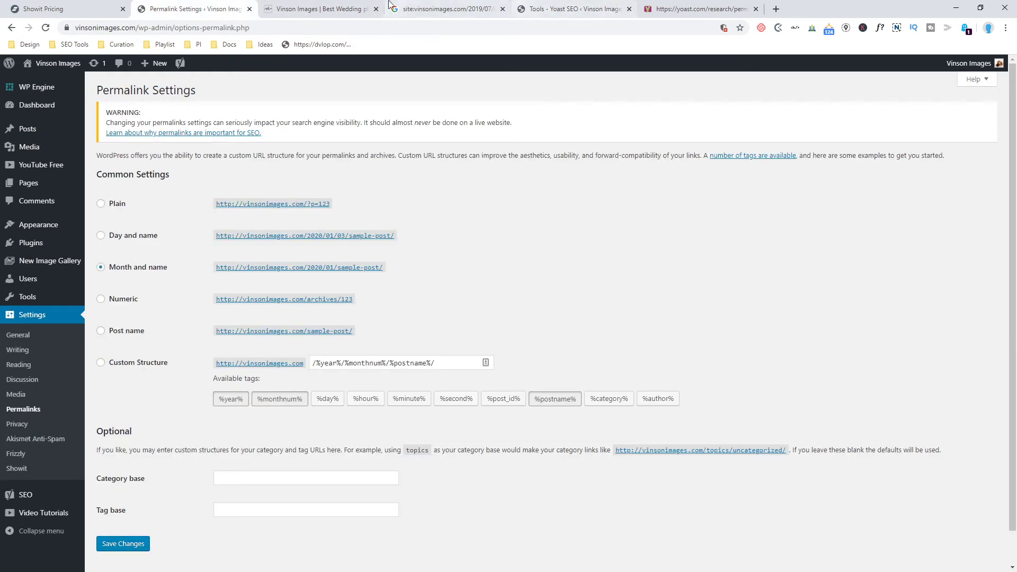
pyautogui.click(358, 5)
pyautogui.click(473, 74)
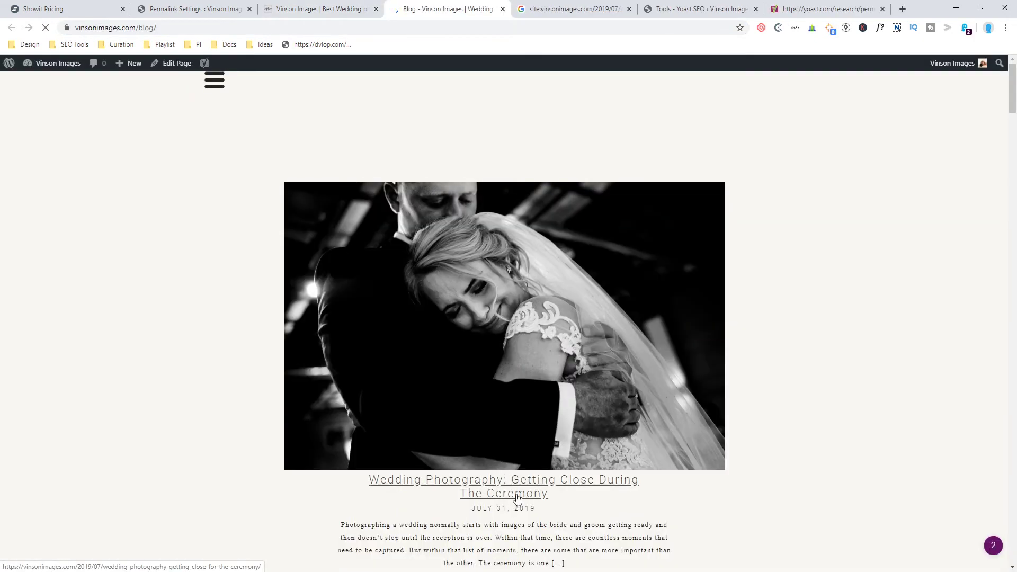
pyautogui.click(515, 495)
# Select the Post name permalink structure and save the change
pyautogui.click(204, 6)
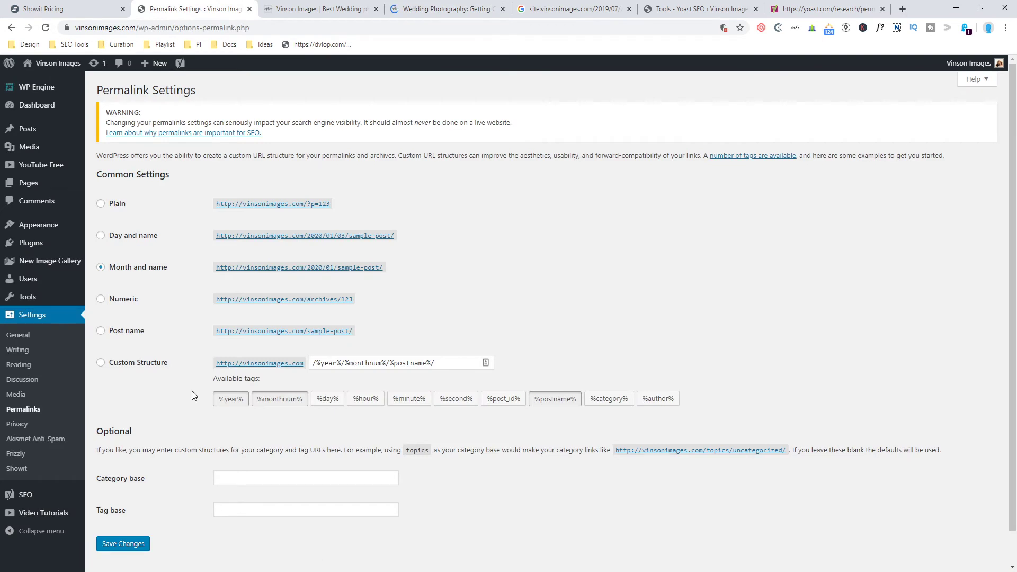
pyautogui.click(125, 333)
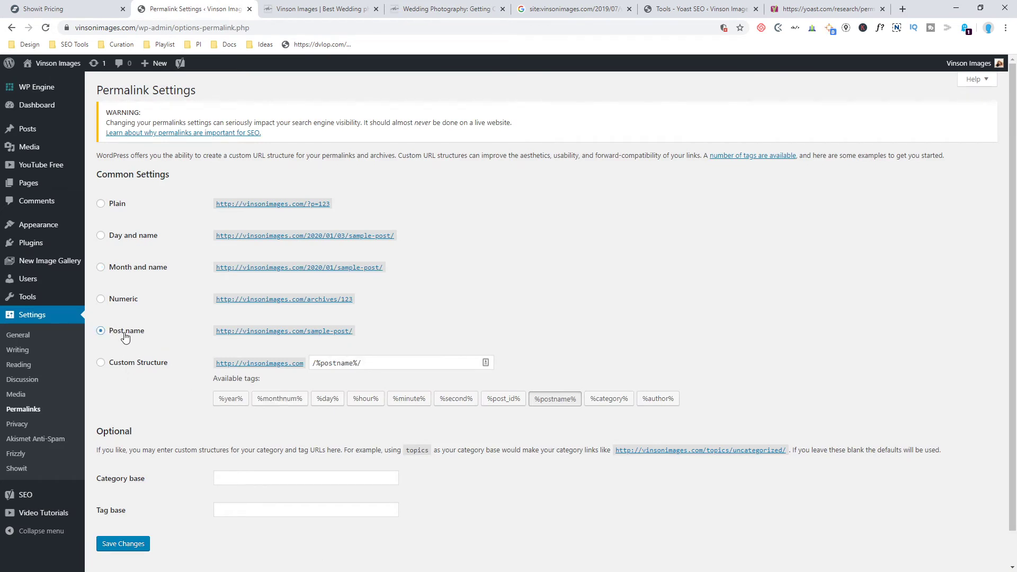
pyautogui.click(126, 544)
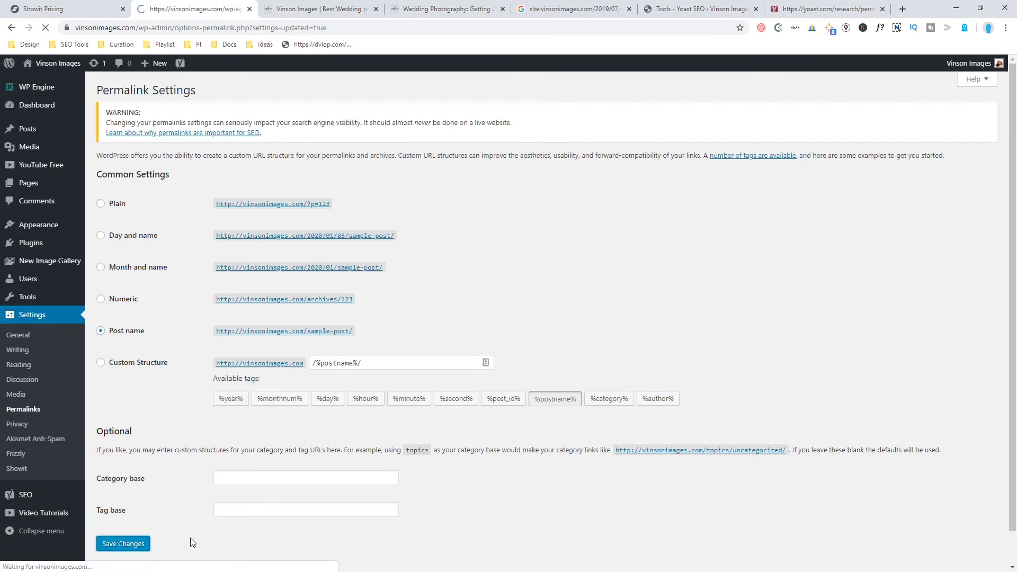
# Reload the old dated wedding post URL, open its new dateless address via READ MORE, then return
pyautogui.click(437, 4)
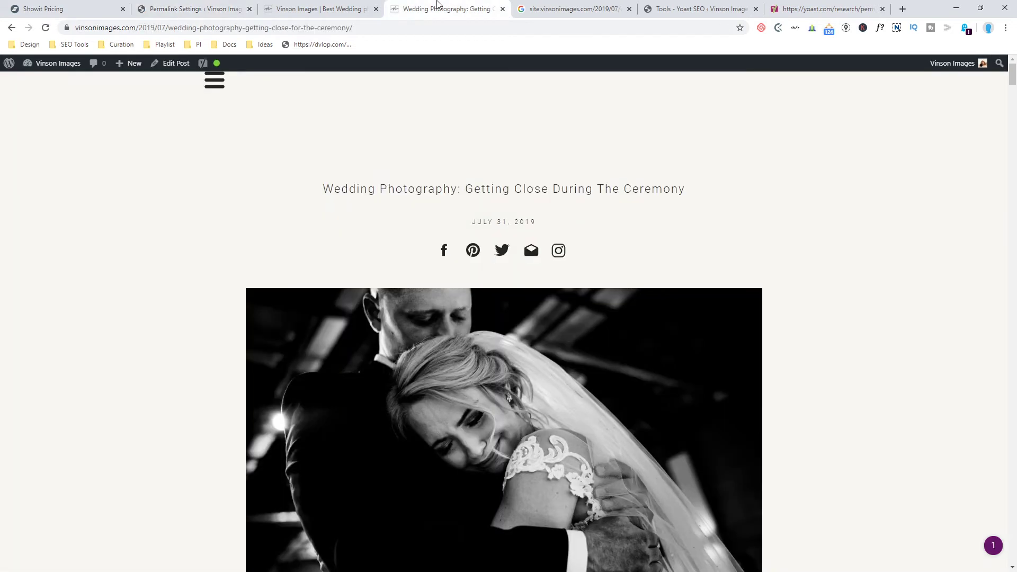
pyautogui.click(46, 29)
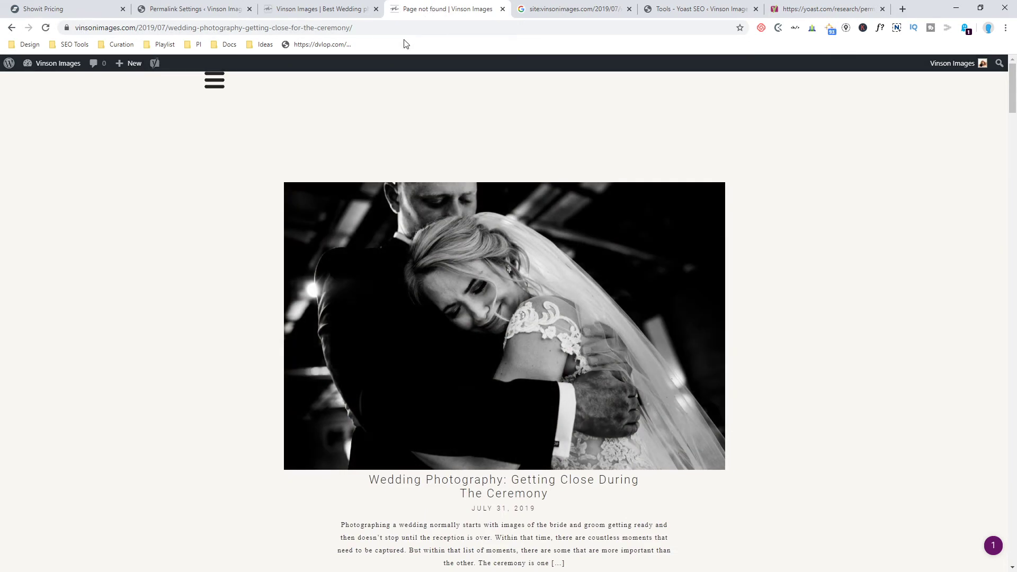
pyautogui.scroll(-5, 301, 491)
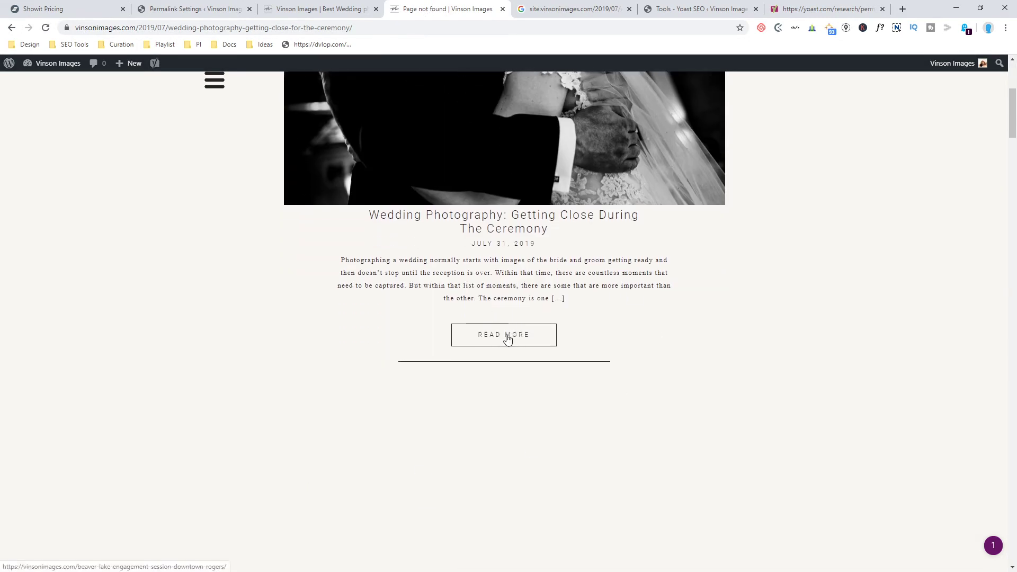
pyautogui.click(519, 338)
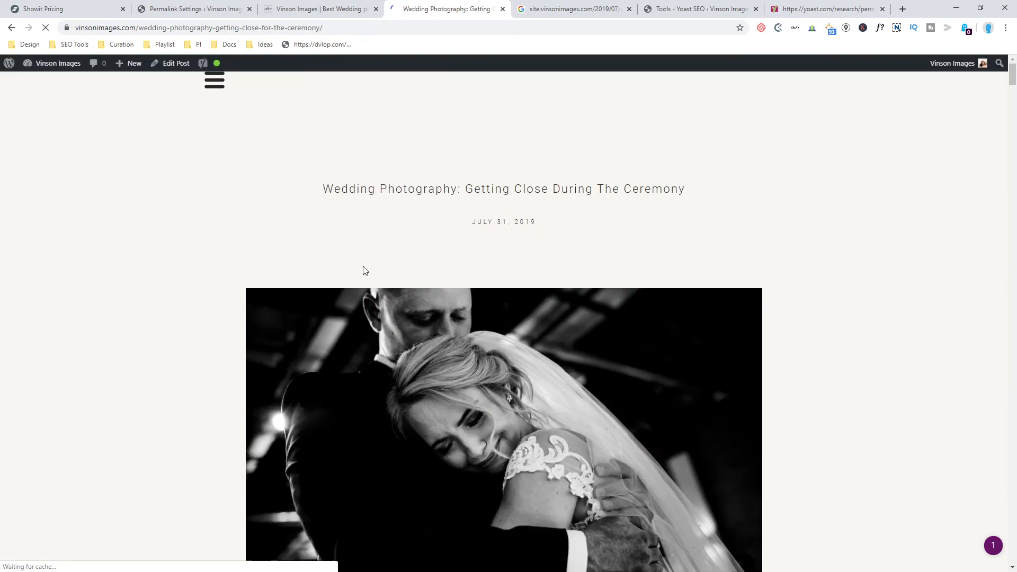
pyautogui.scroll(-7, 360, 383)
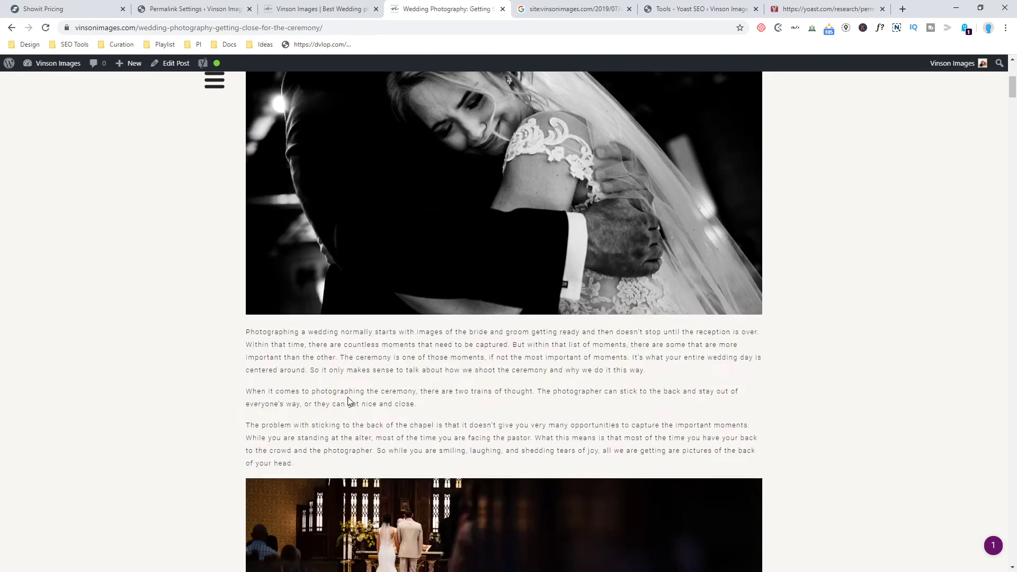
pyautogui.click(10, 28)
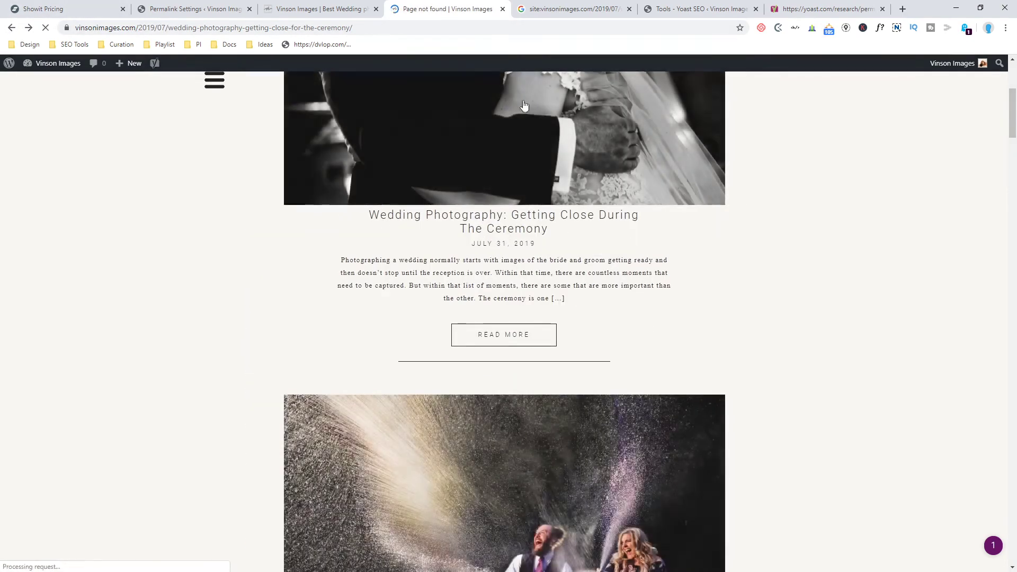
pyautogui.scroll(5, 400, 354)
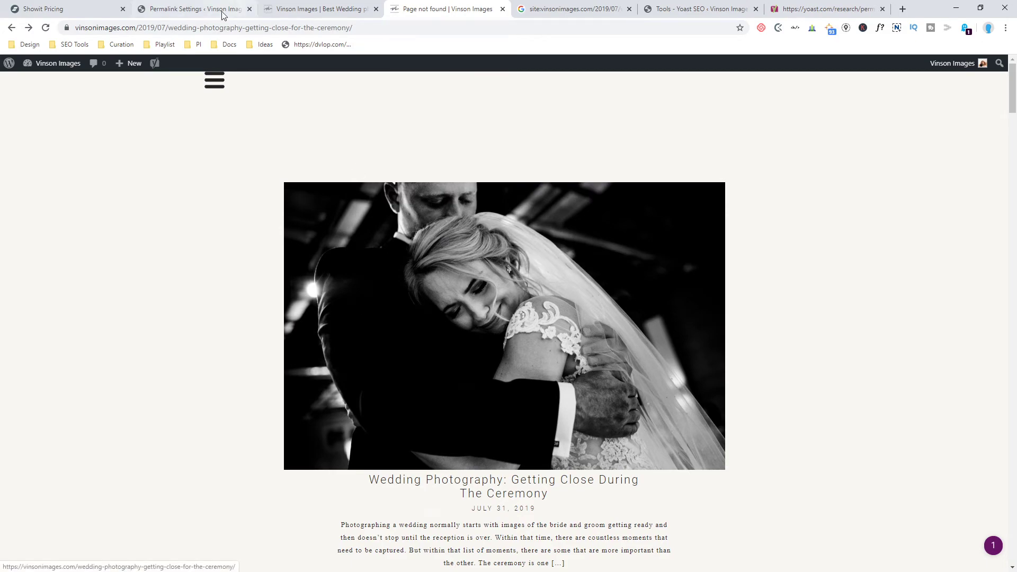
pyautogui.scroll(-20, 169, 456)
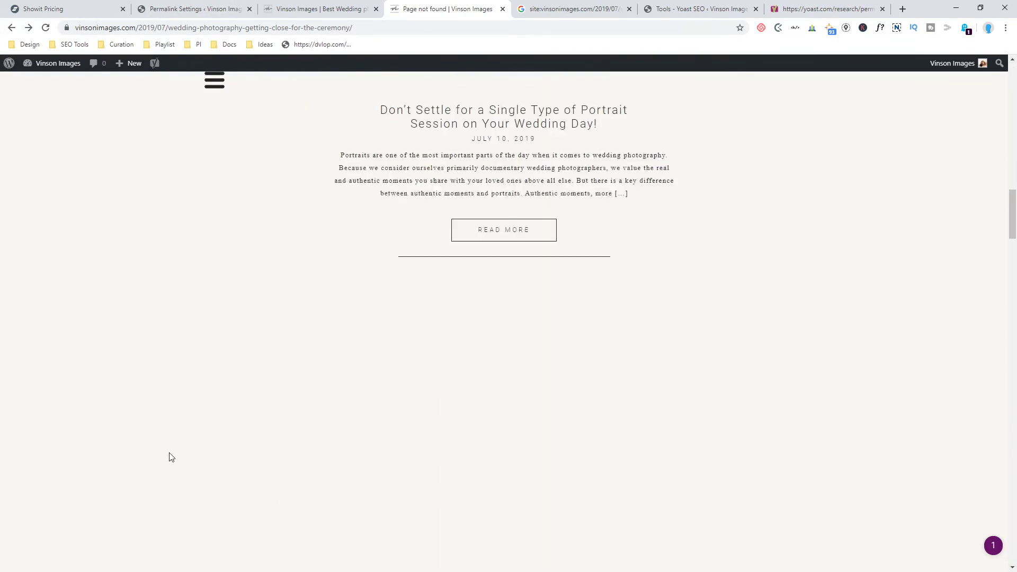
pyautogui.scroll(15, 167, 454)
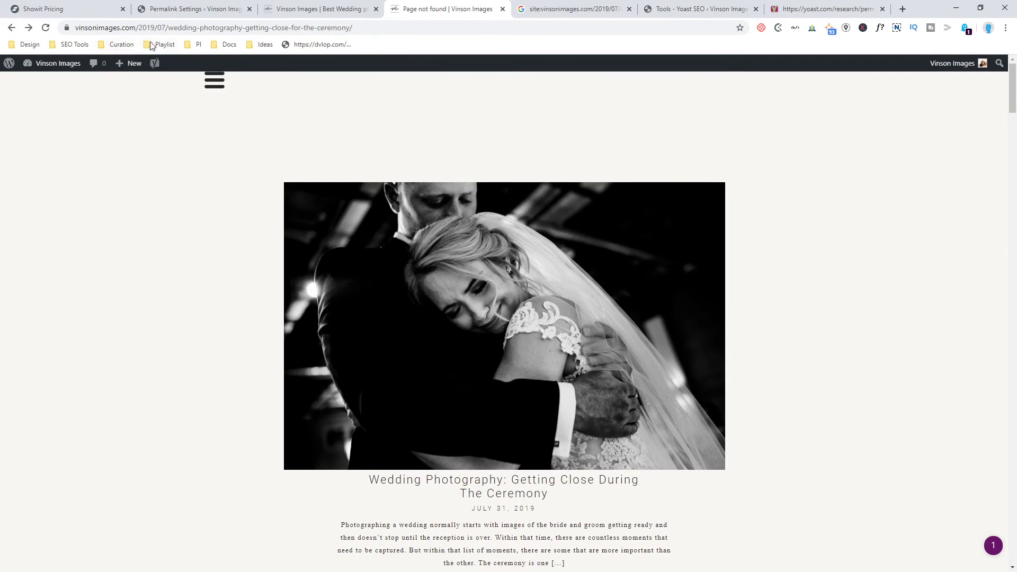
# Save the edited .htaccess file containing the RedirectMatch rule in the Yoast file editor
pyautogui.click(683, 9)
pyautogui.scroll(-4, 169, 373)
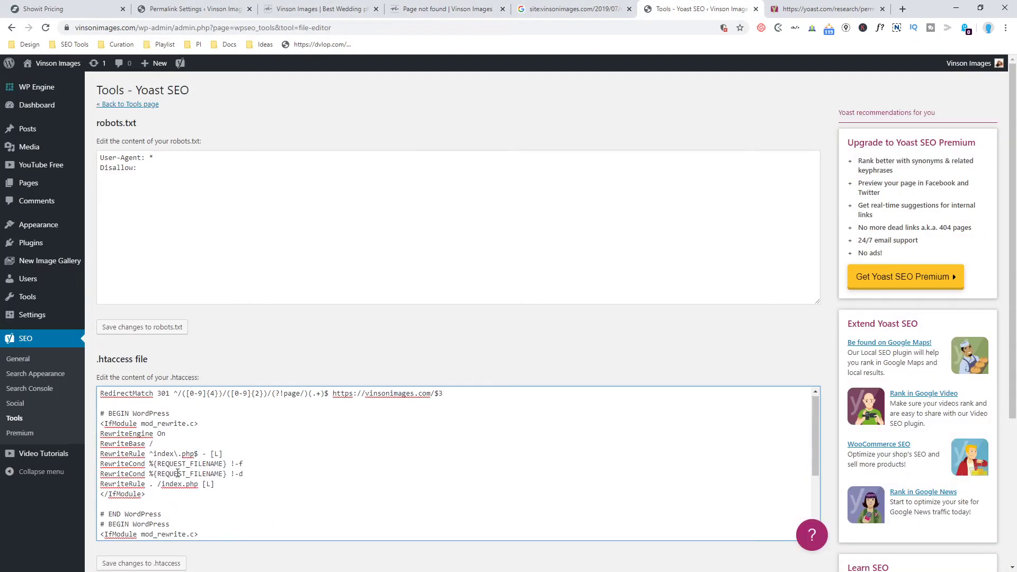
pyautogui.click(149, 564)
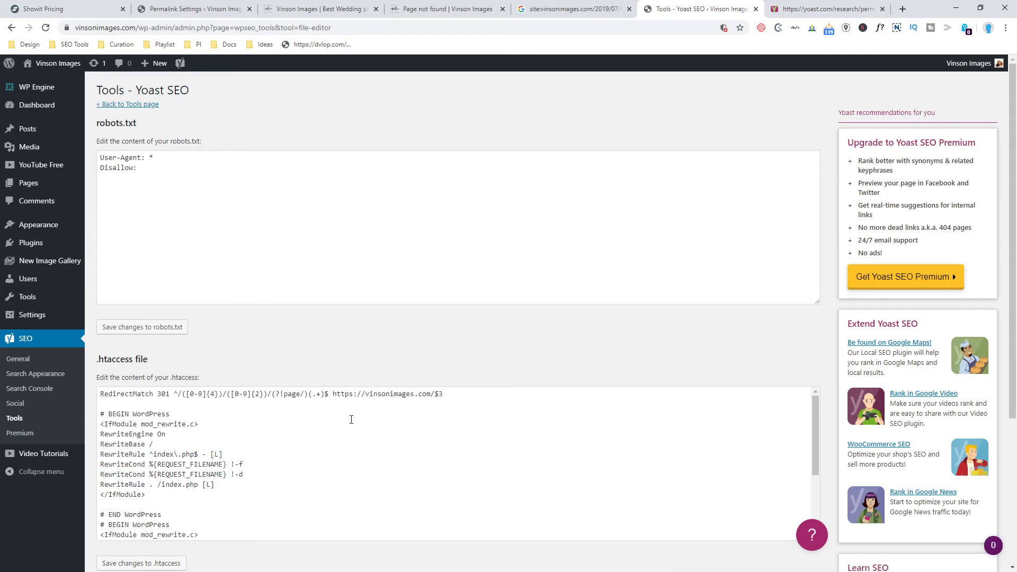
pyautogui.scroll(-3, 334, 455)
pyautogui.scroll(3, 331, 463)
# Resubmit the old dated post address to confirm it redirects to the dateless post page
pyautogui.click(450, 9)
pyautogui.click(418, 27)
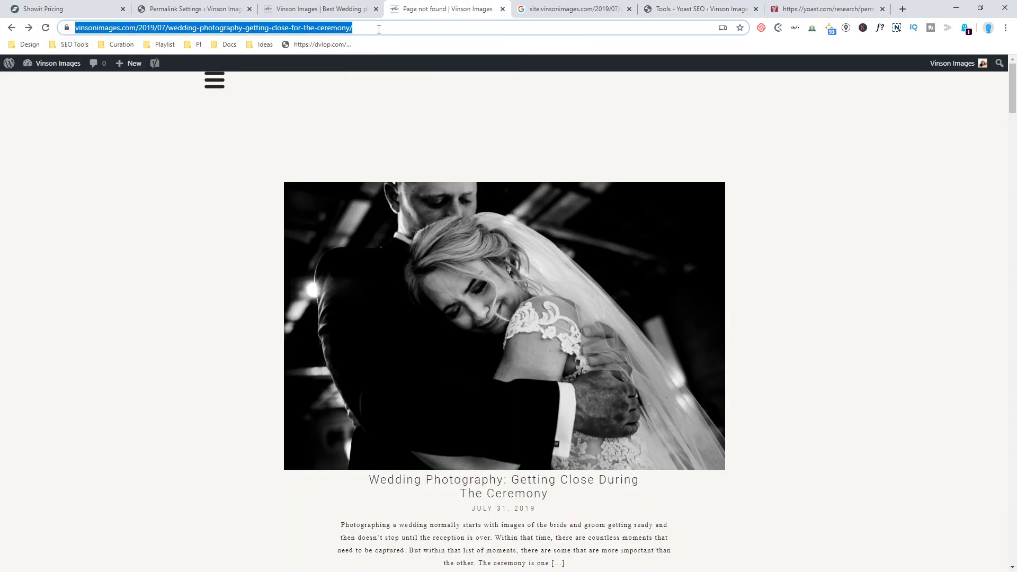
pyautogui.press('End')
pyautogui.press('Return')
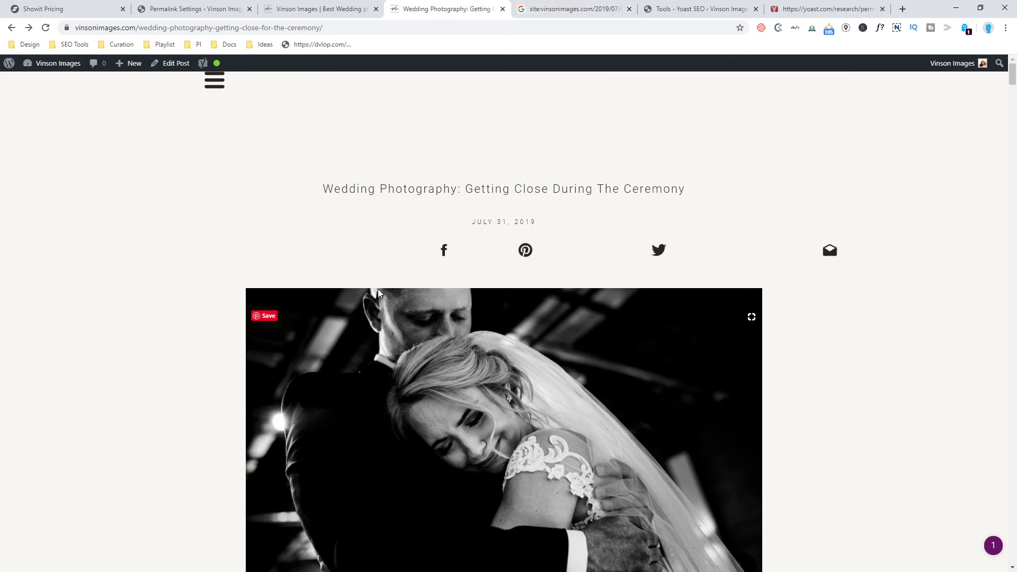
pyautogui.scroll(-10, 377, 290)
pyautogui.scroll(10, 385, 282)
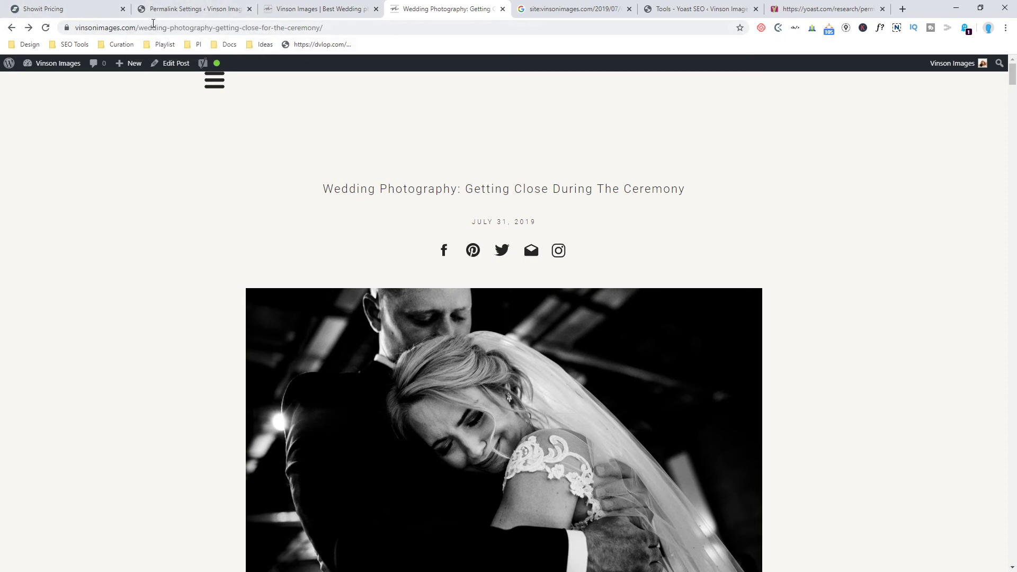
# Go from Permalink Settings via Yoast SEO Tools to the Installed Plugins page
pyautogui.click(192, 11)
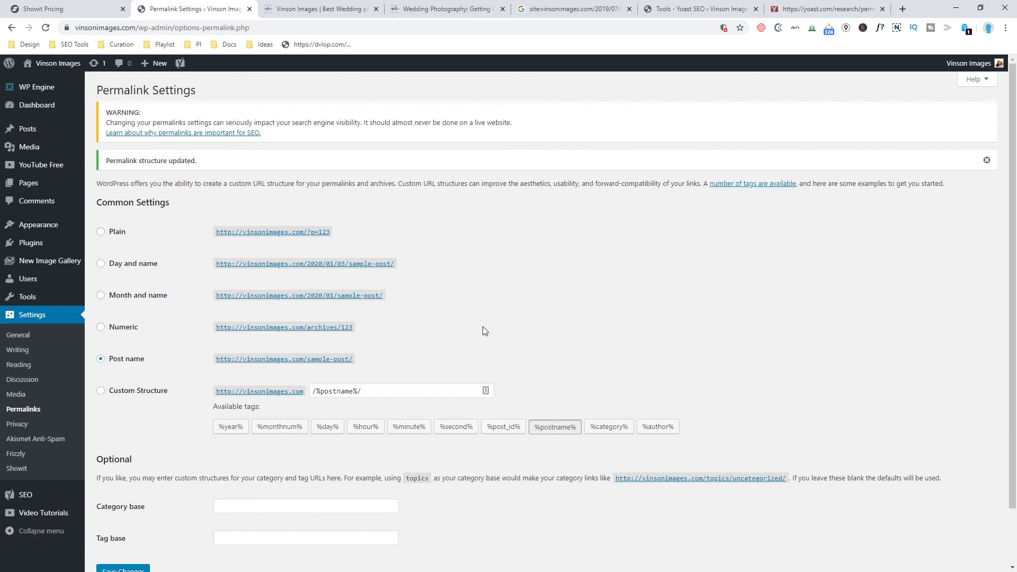
pyautogui.moveTo(30, 498)
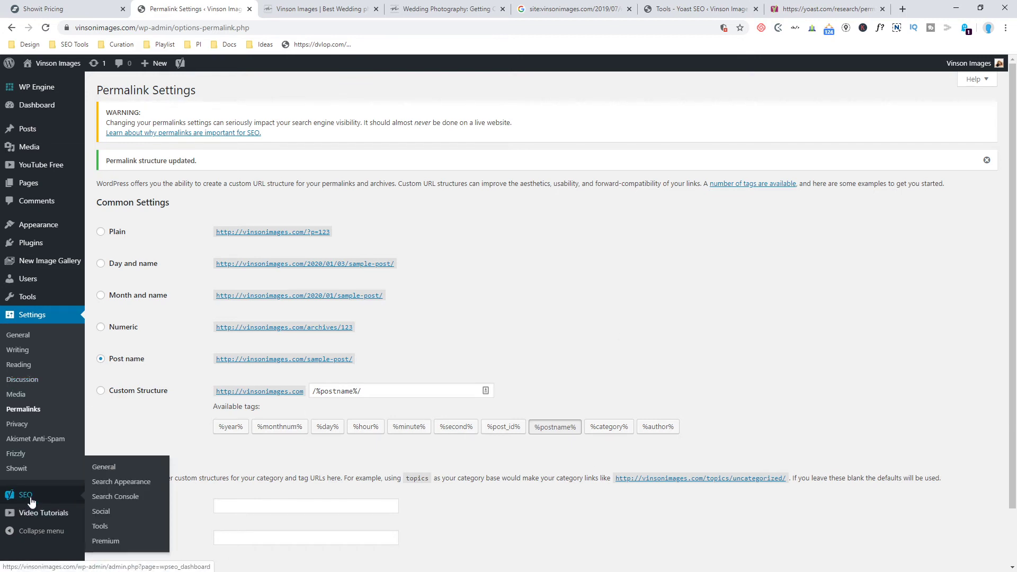
pyautogui.click(117, 527)
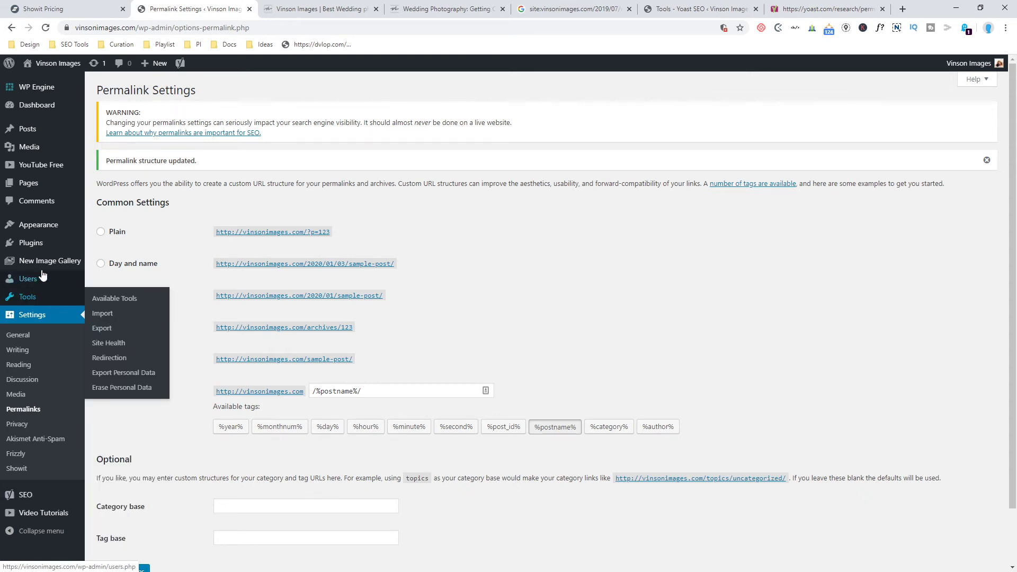
pyautogui.click(44, 246)
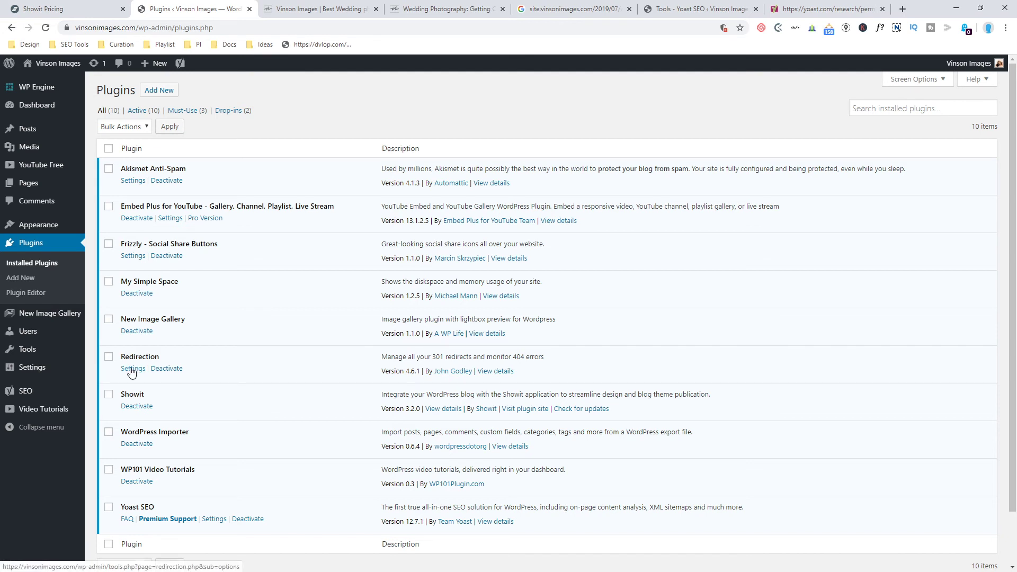
# Open Tools > Redirection to view the 56 existing 301 redirects
pyautogui.moveTo(24, 350)
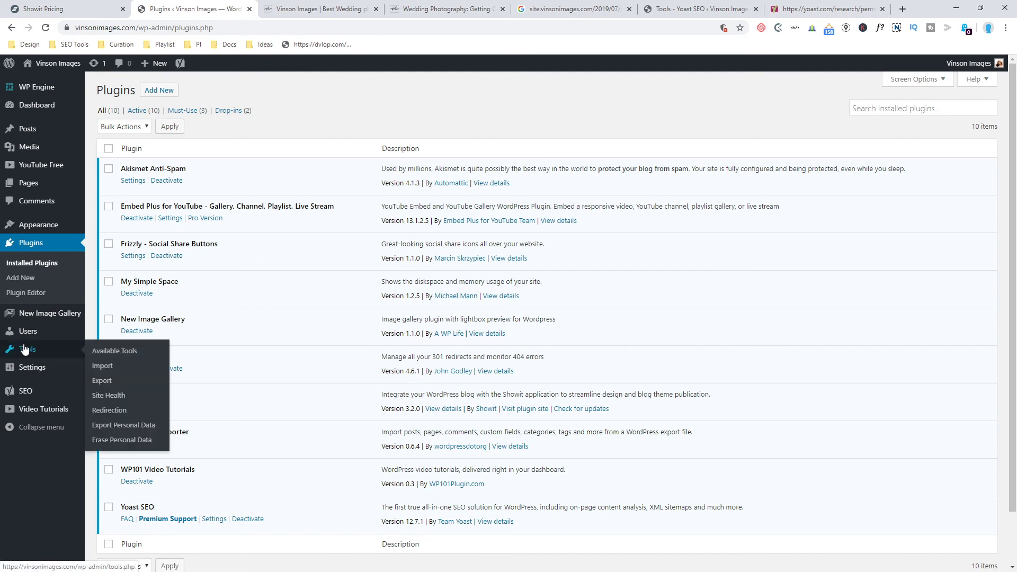
pyautogui.click(119, 408)
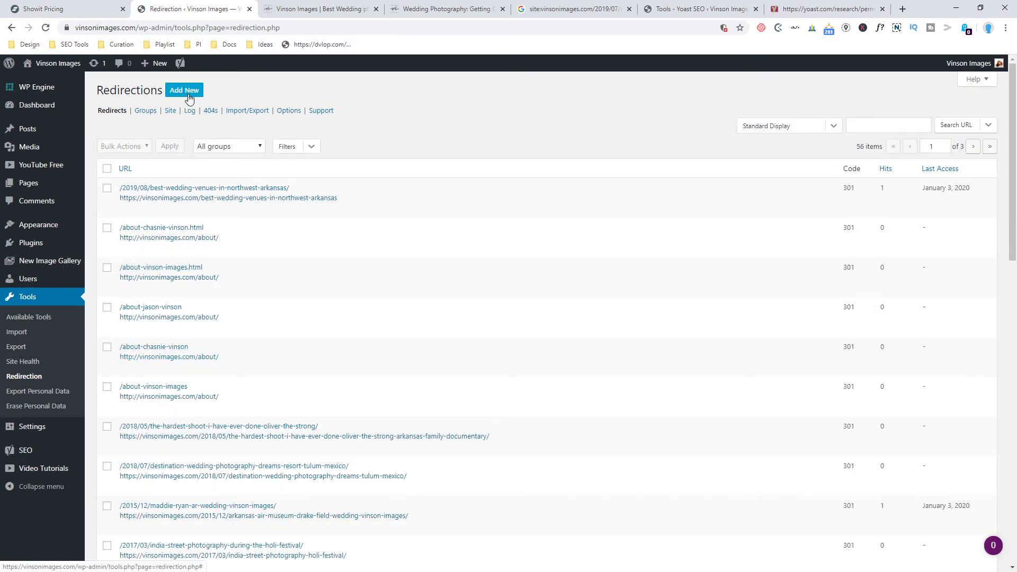
# Add a new redirect and enable the Regex matching option for its source URL
pyautogui.click(187, 91)
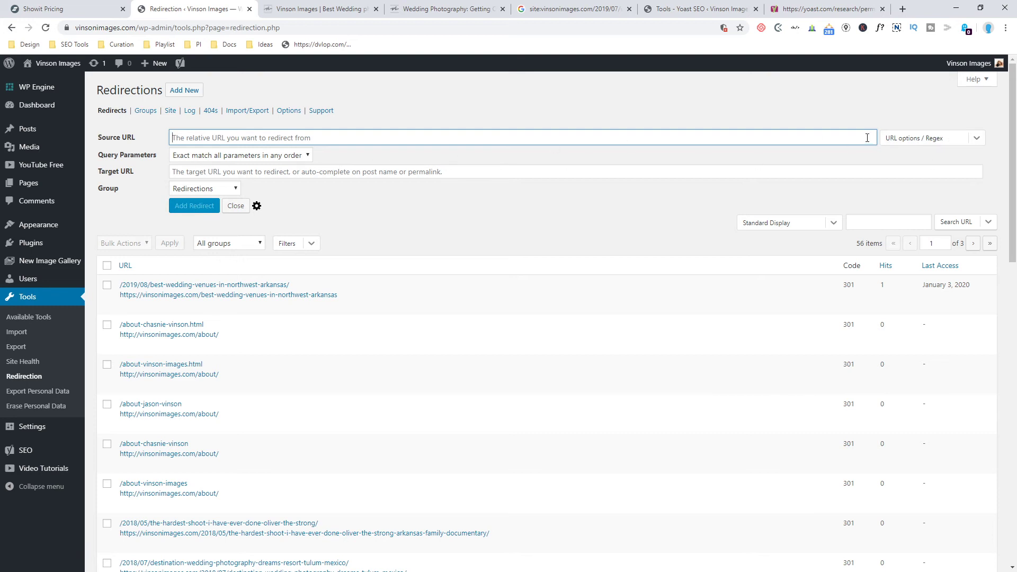
pyautogui.click(914, 140)
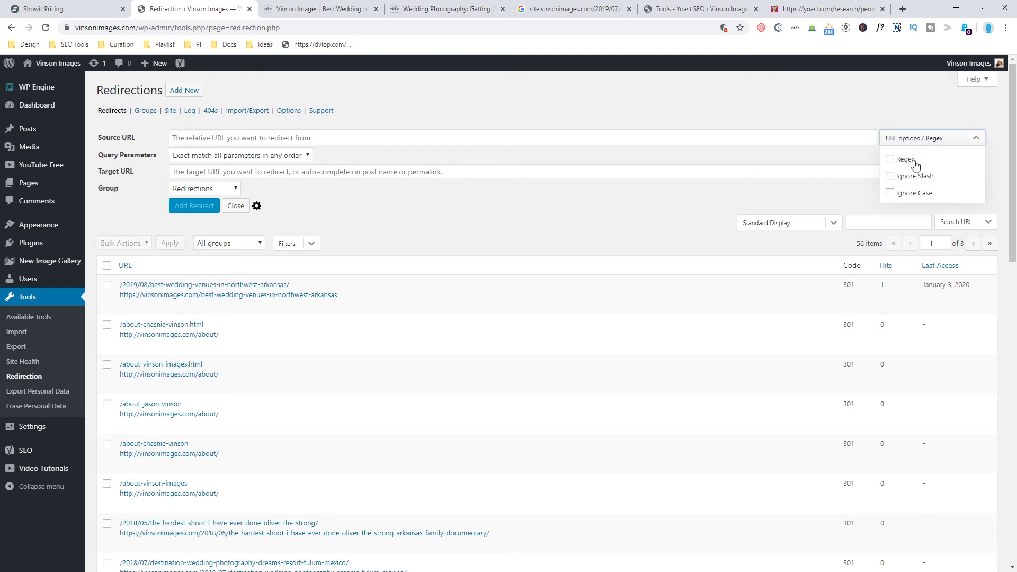
pyautogui.click(889, 161)
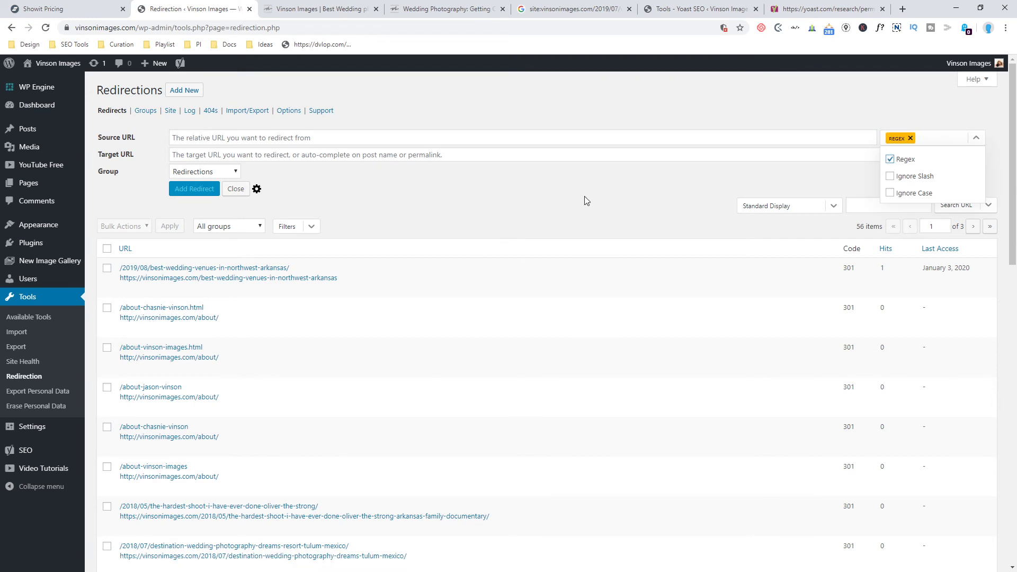
pyautogui.click(584, 196)
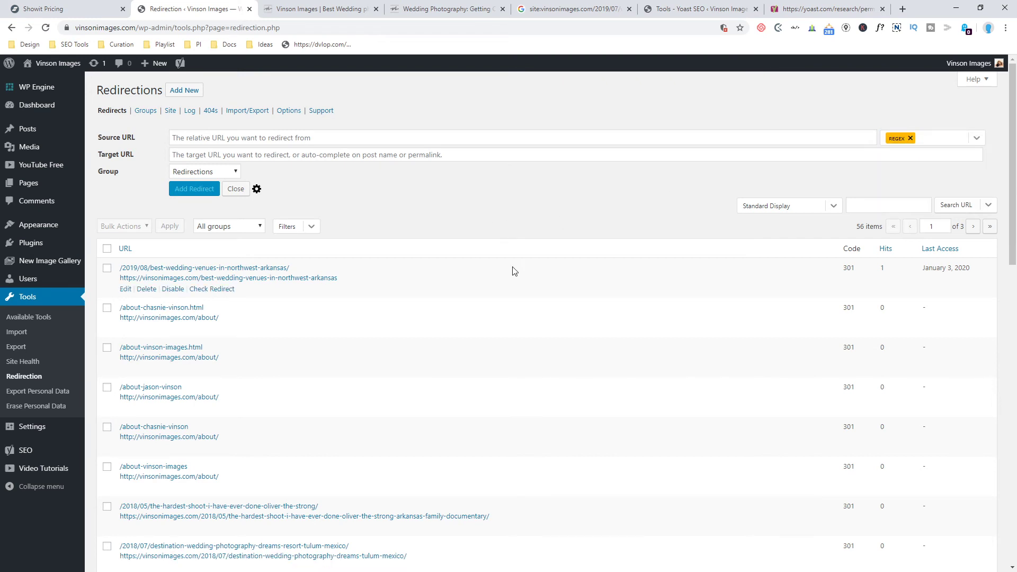
# Copy the regex ^/([0-9]{4})/([0-9]{2})/(?!page/)(.+)$ from the RedirectMatch rule into Source URL
pyautogui.click(804, 7)
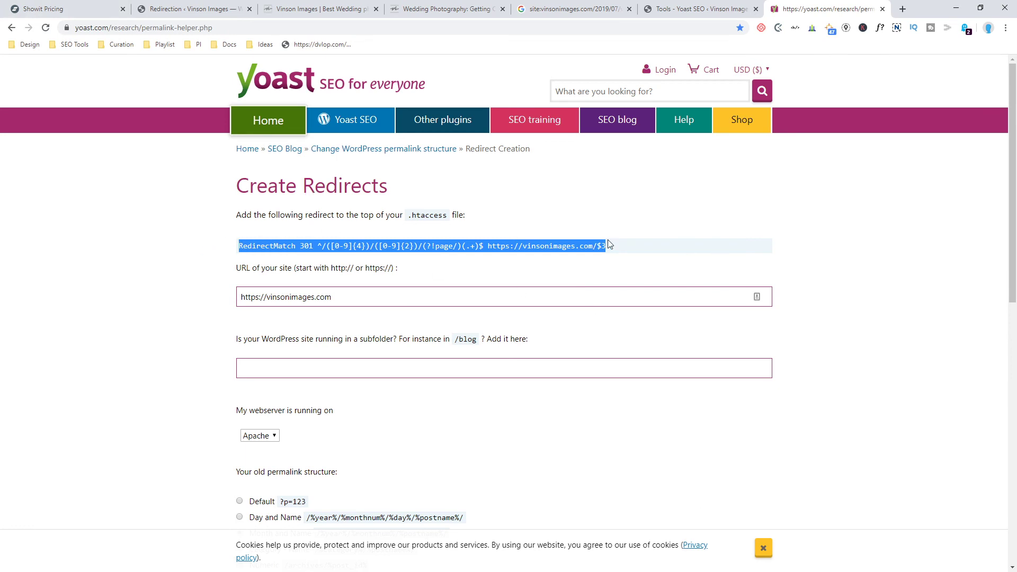
pyautogui.click(293, 248)
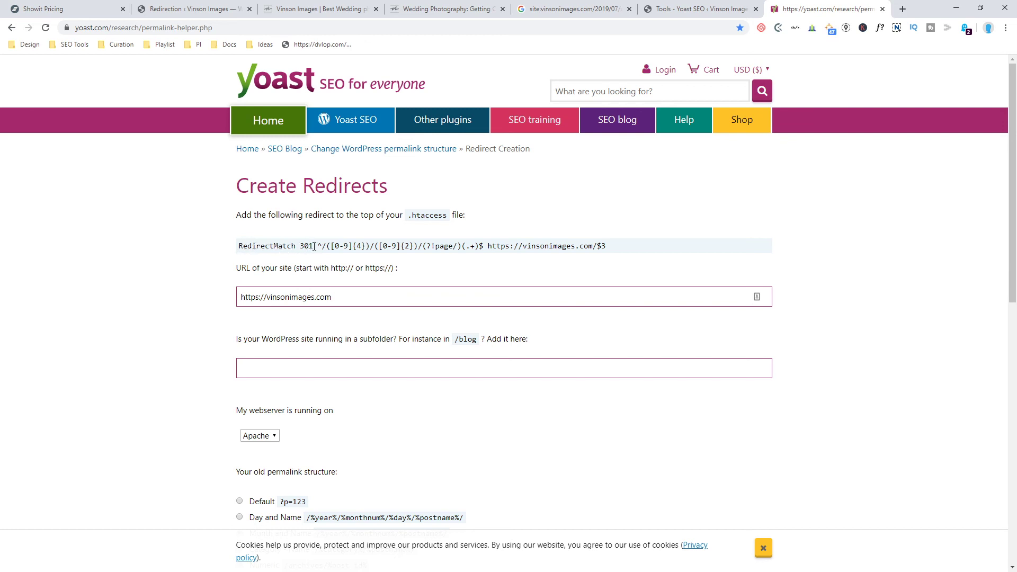
pyautogui.moveTo(318, 245); pyautogui.dragTo(483, 255)
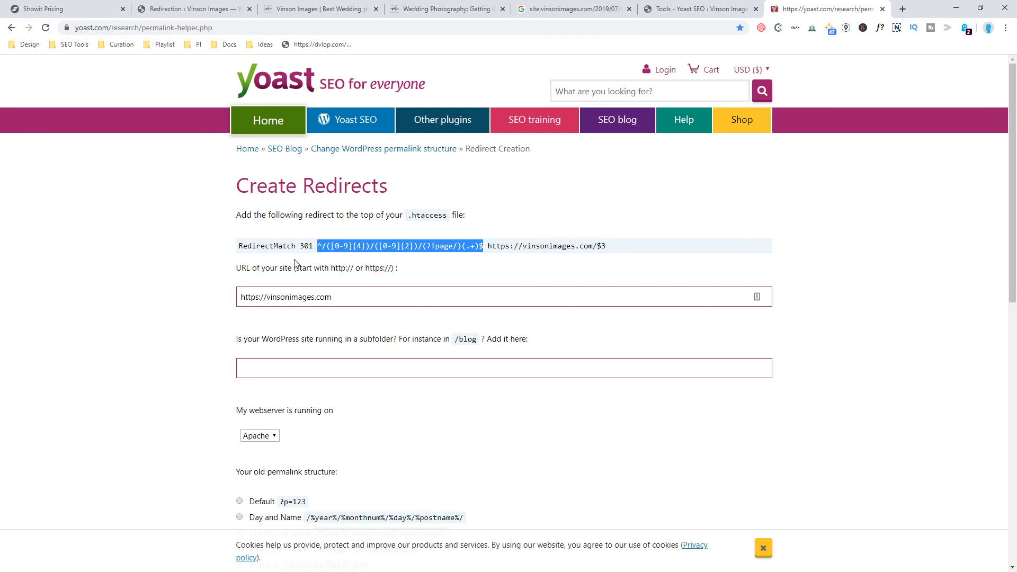
pyautogui.click(182, 8)
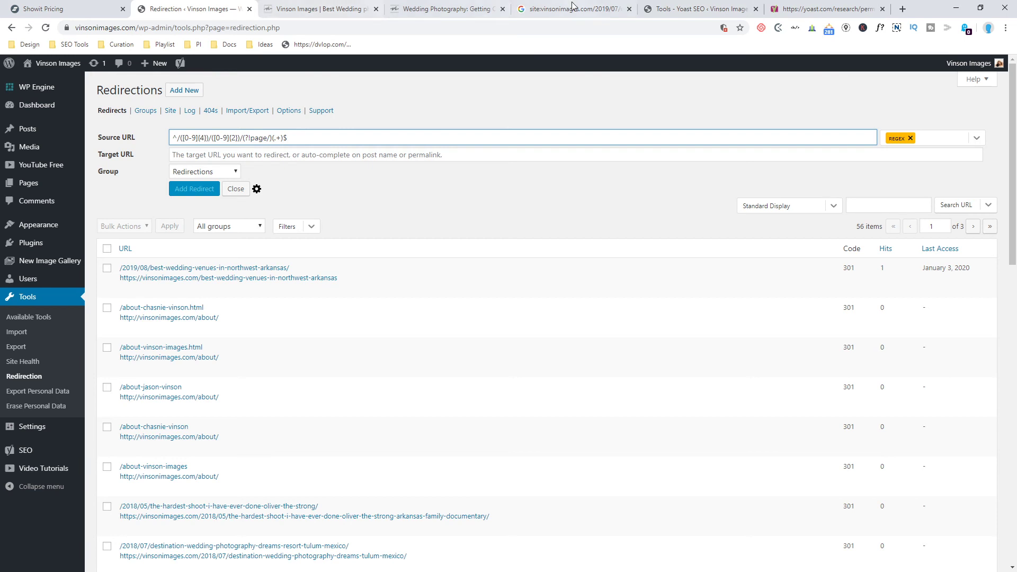
pyautogui.click(810, 8)
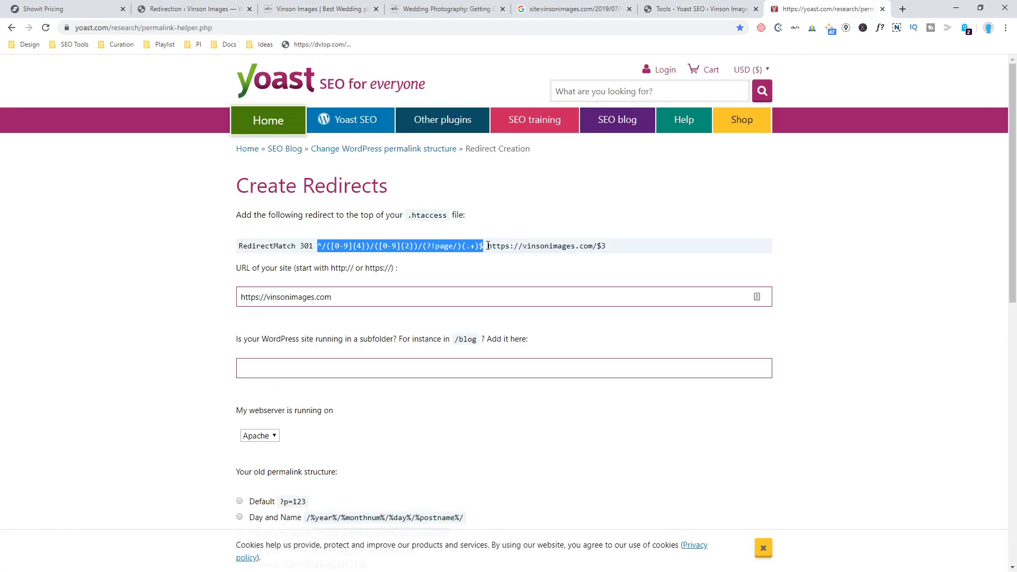
pyautogui.moveTo(488, 246); pyautogui.dragTo(615, 247)
pyautogui.hotkey('ctrl', 'c')
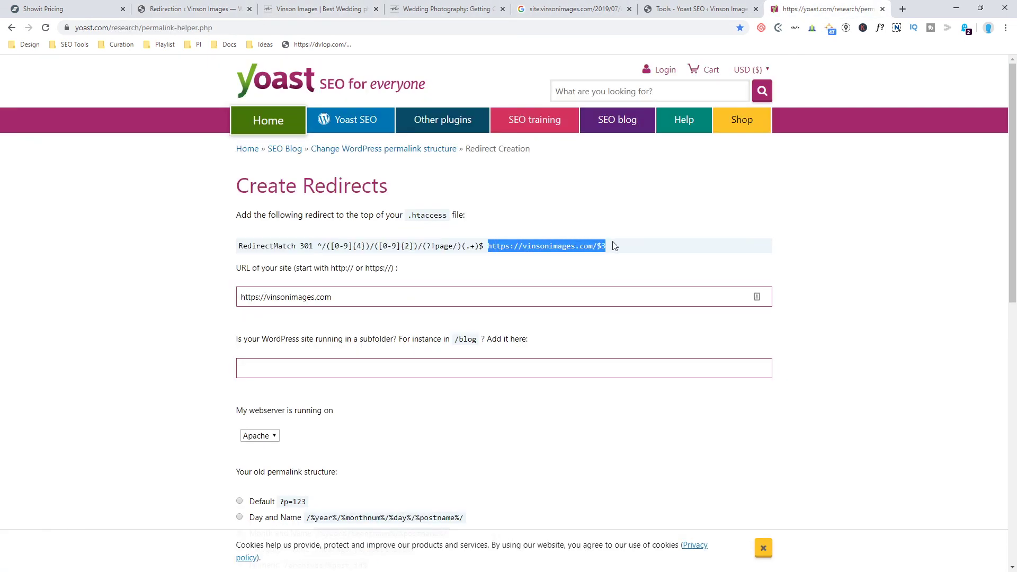
pyautogui.click(188, 7)
pyautogui.click(188, 154)
pyautogui.hotkey('ctrl', 'v')
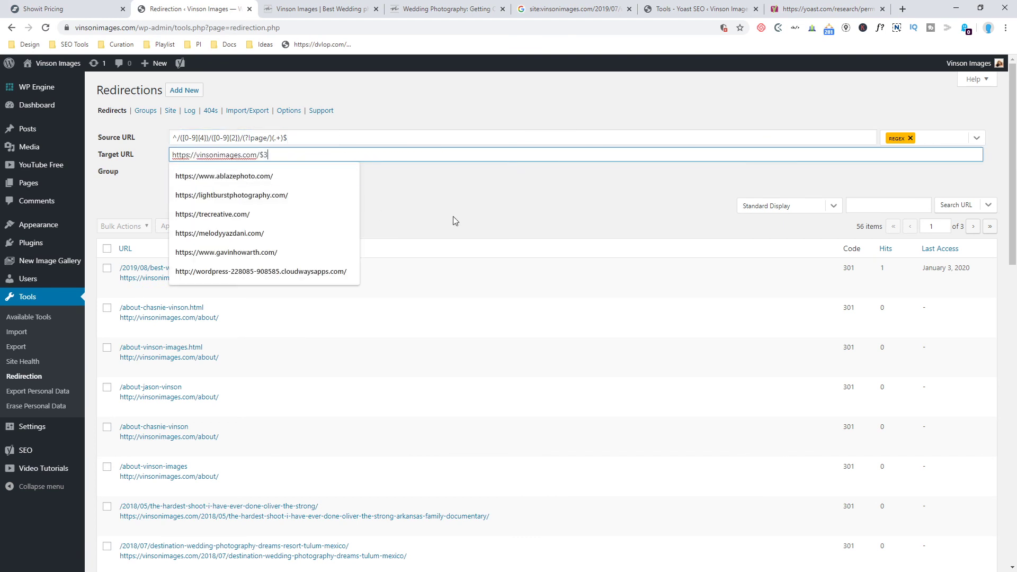
pyautogui.click(445, 204)
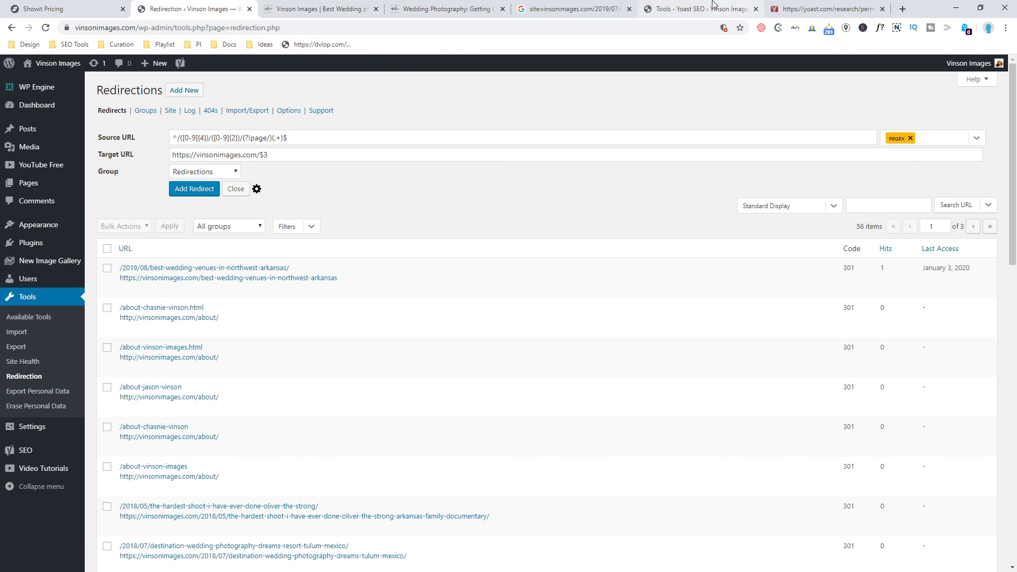
# Delete the RedirectMatch line from .htaccess and save the file
pyautogui.click(694, 9)
pyautogui.moveTo(469, 390); pyautogui.dragTo(61, 392)
pyautogui.hotkey('ctrl', 'c')
pyautogui.press('BackSpace')
pyautogui.scroll(-3, 159, 466)
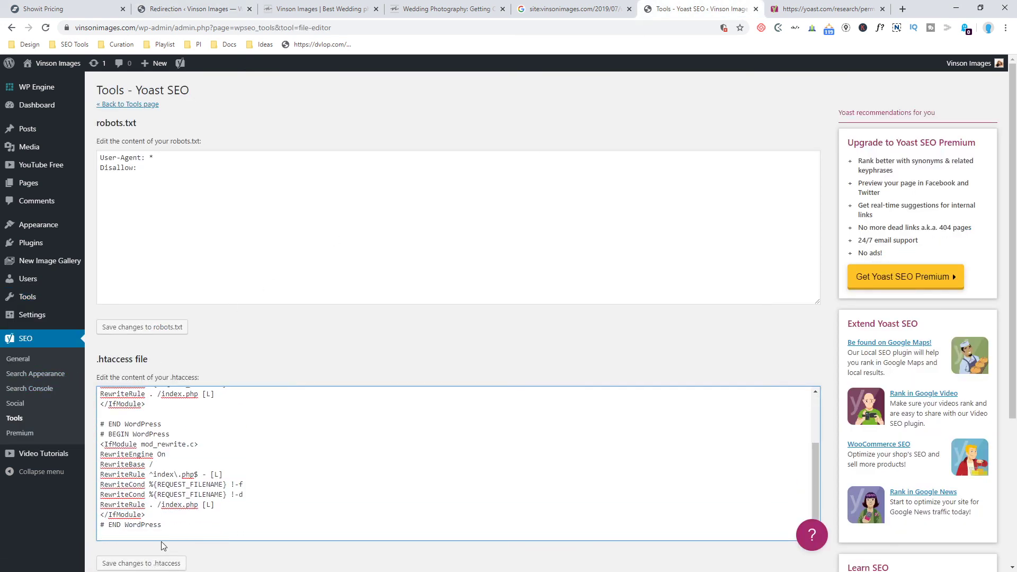
pyautogui.click(162, 563)
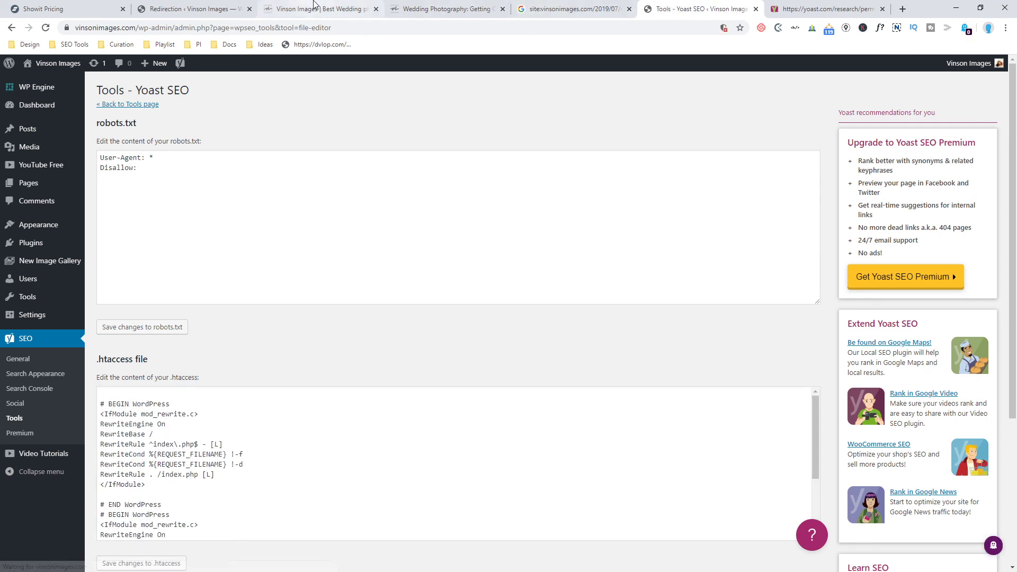
# Add the regex redirect to the Redirection list, bringing it to 57 items
pyautogui.click(183, 5)
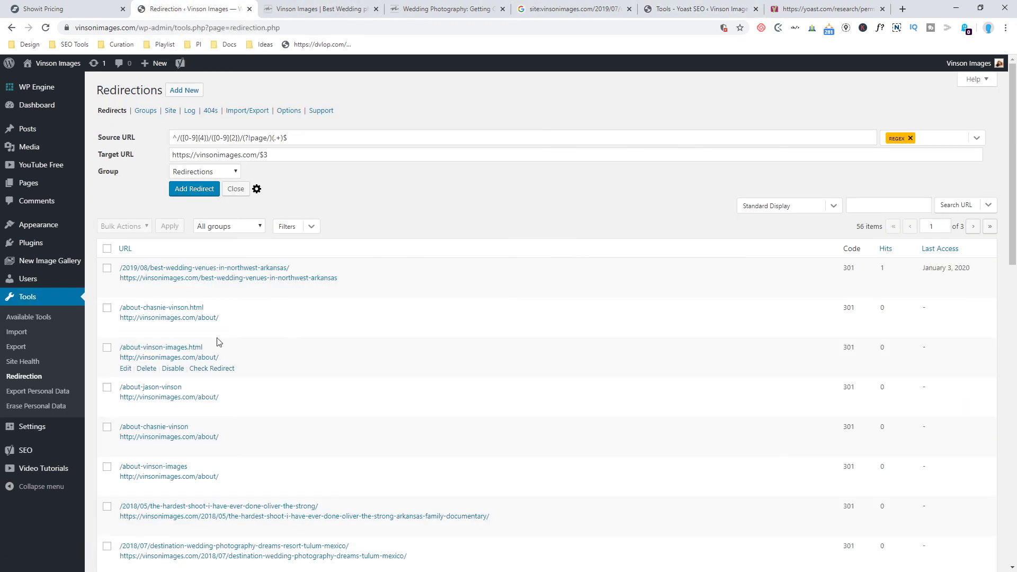
pyautogui.click(195, 190)
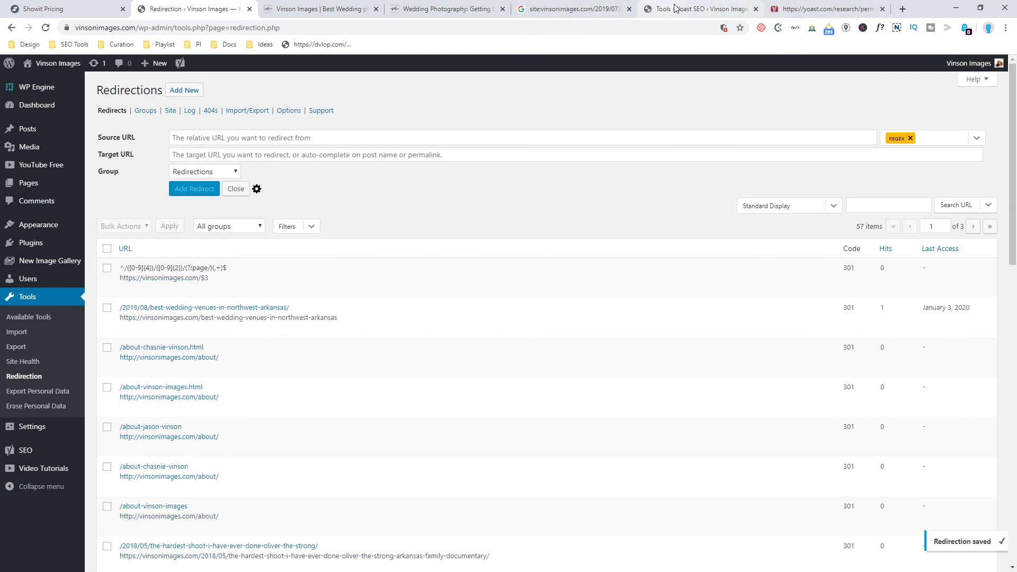
pyautogui.click(584, 11)
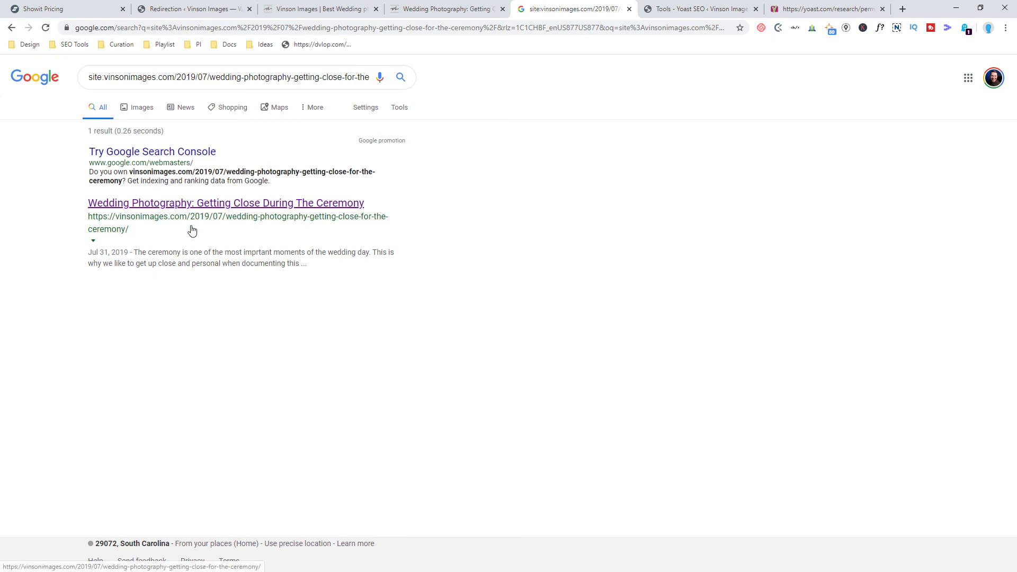
# Open the Google result for the dated ceremony post and verify it lands on the post-name URL
pyautogui.click(175, 217)
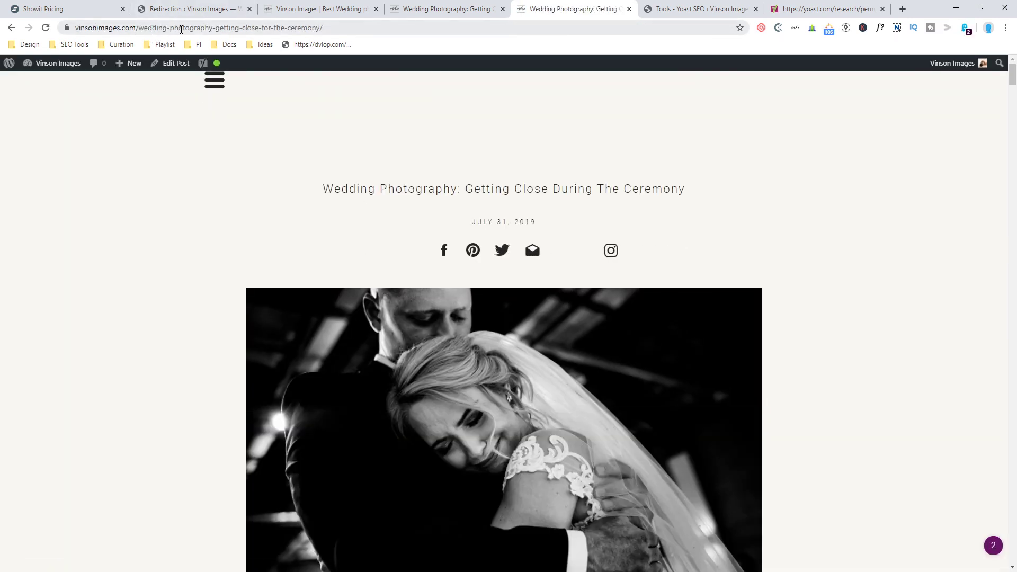
pyautogui.scroll(-12, 404, 491)
pyautogui.scroll(12, 405, 487)
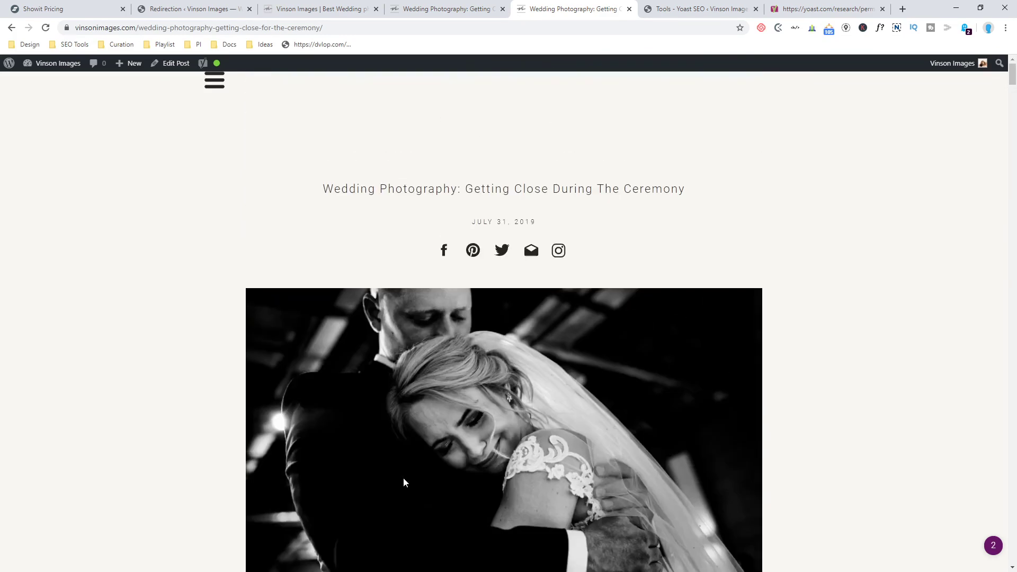
# Delete the new regex redirect from Redirection, returning the list to 56 items
pyautogui.click(192, 8)
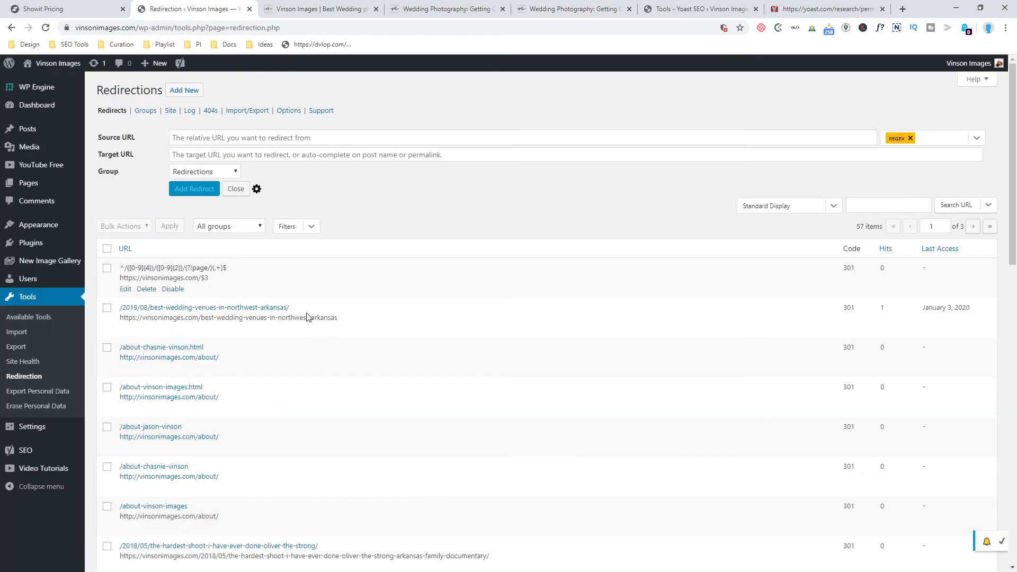
pyautogui.click(147, 289)
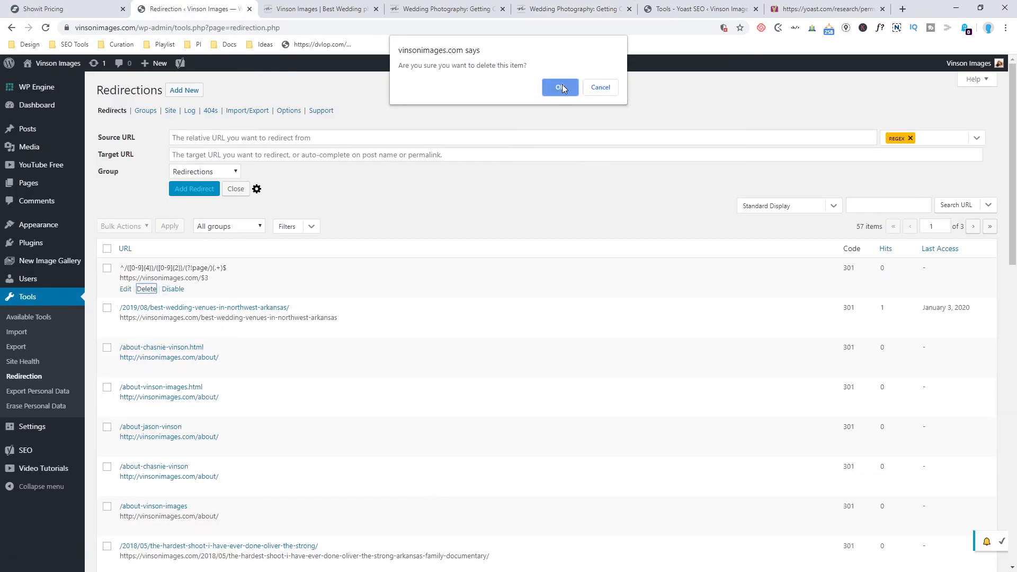
pyautogui.click(560, 87)
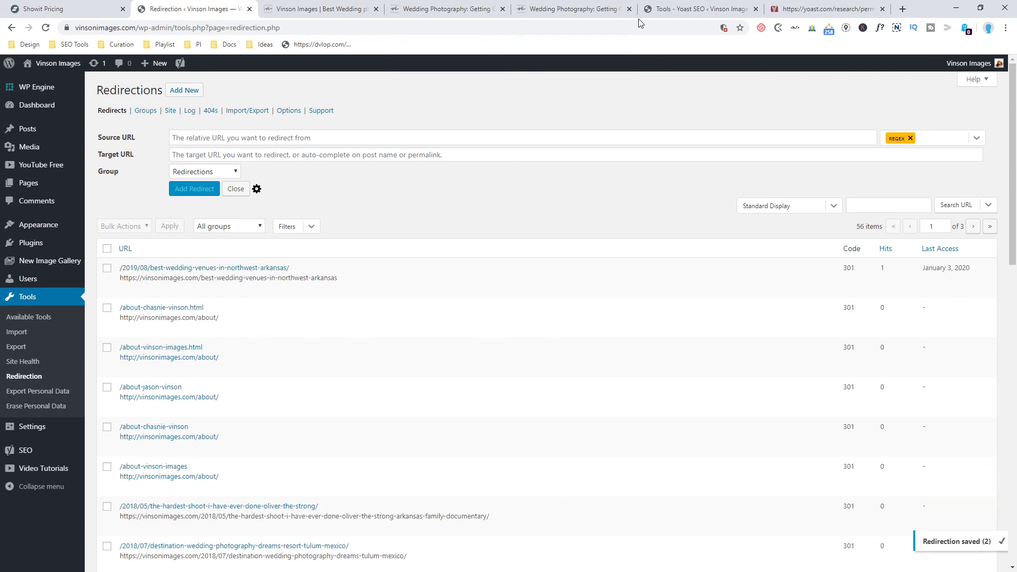
pyautogui.click(673, 9)
# Paste the RedirectMatch 301 rule back at the top of .htaccess and save it
pyautogui.click(809, 11)
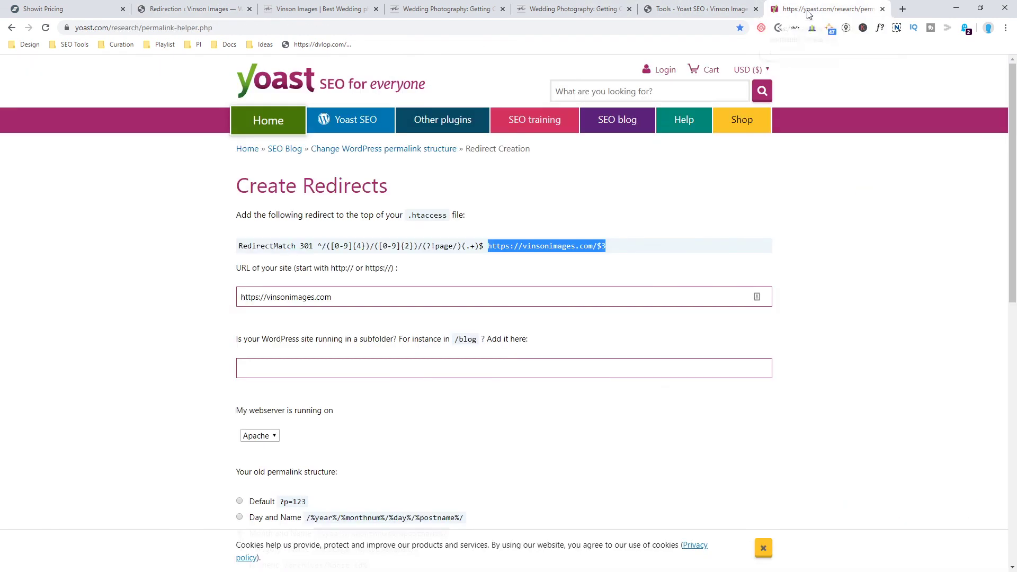
pyautogui.click(677, 9)
pyautogui.click(159, 394)
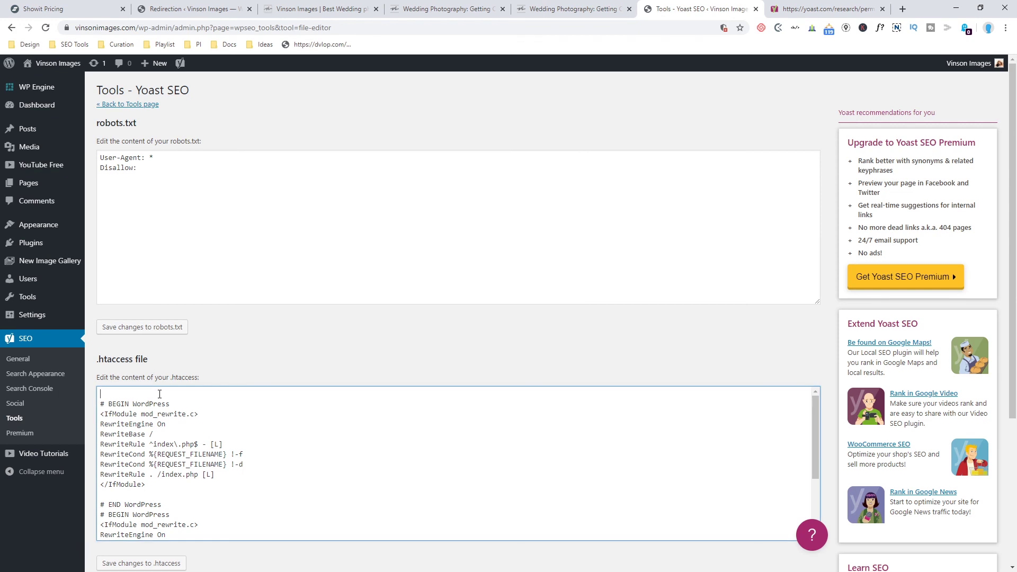
pyautogui.hotkey('ctrl', 'v')
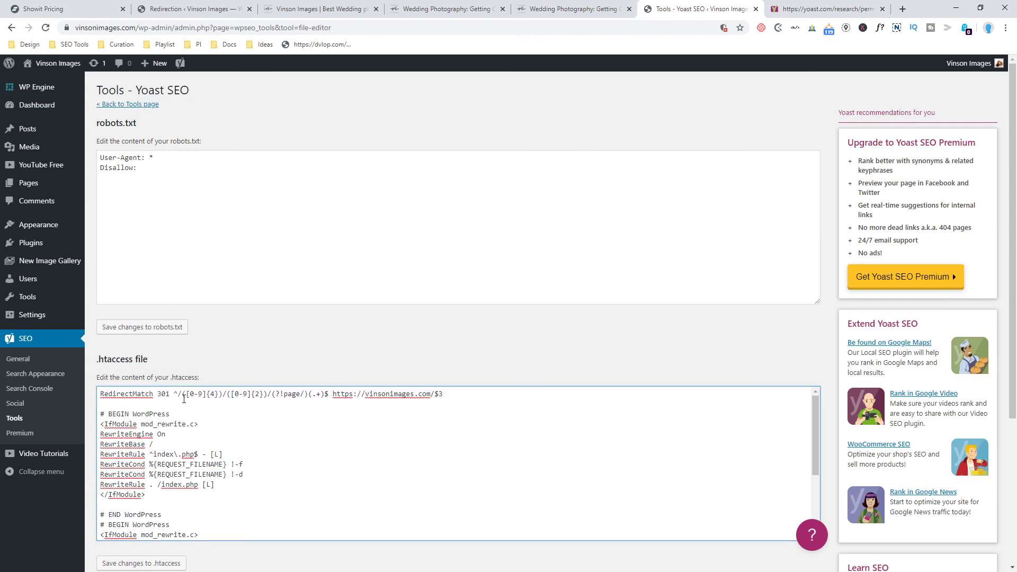
pyautogui.click(144, 563)
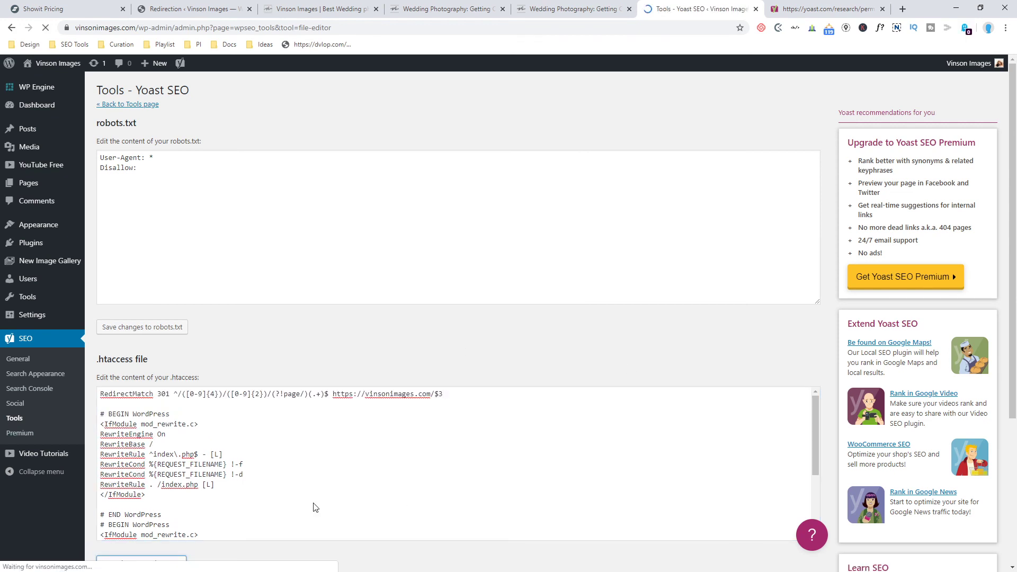